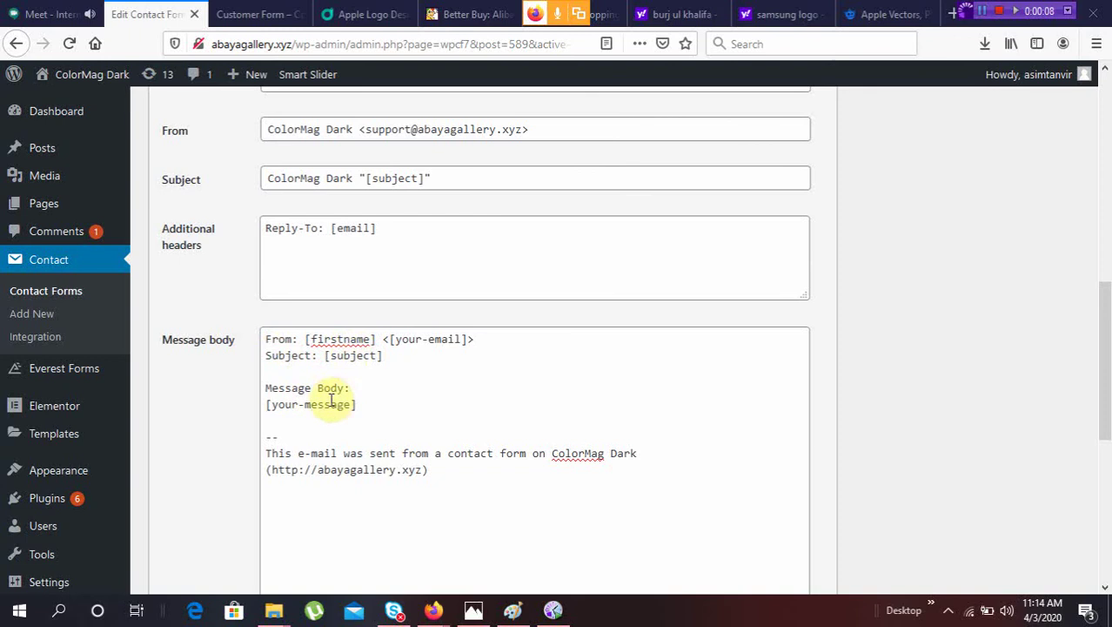
Delete 'message' from the [your-message] mail-body tag, leaving empty brackets, and view the Form template
double_click(304, 405)
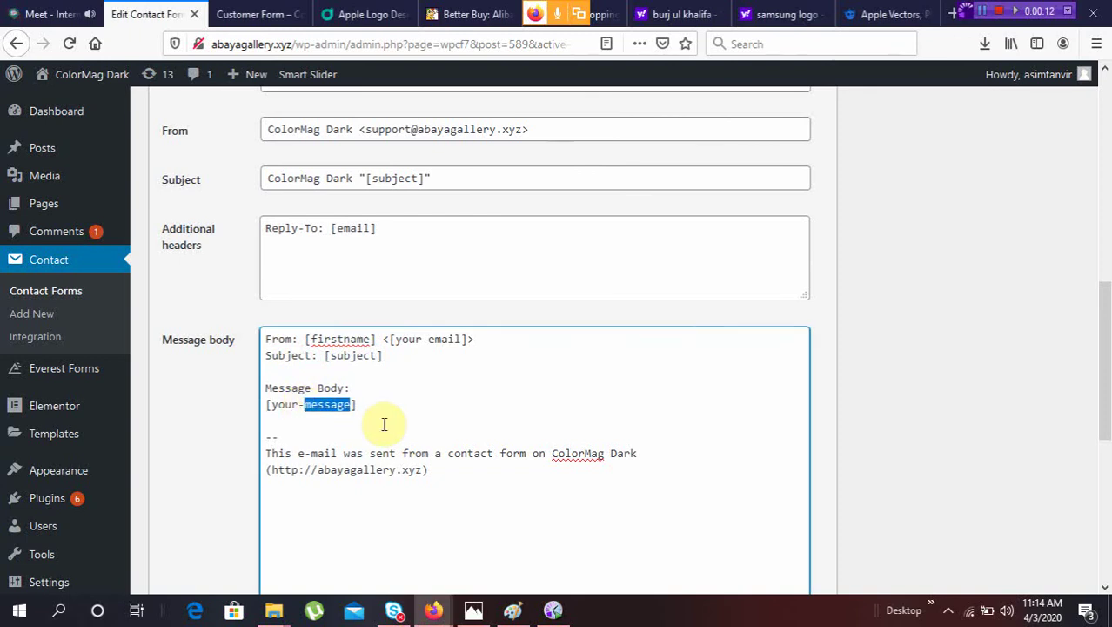
key("BackSpace")
key("BackSpace")
key("BackSpace")
key("BackSpace")
key("BackSpace")
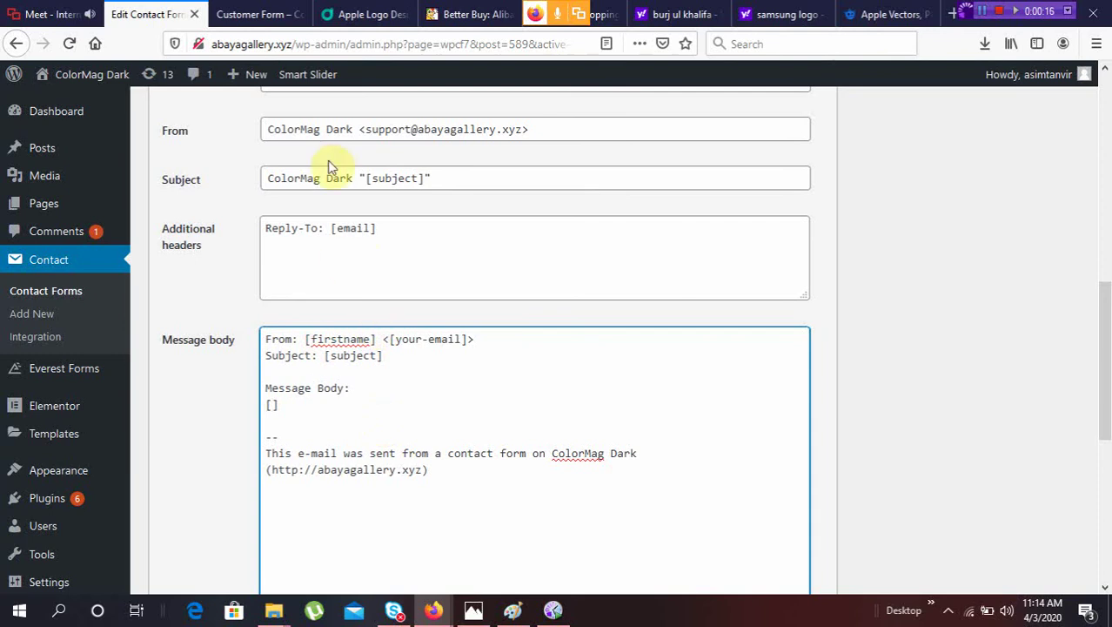
scroll(329, 163, "up", 3)
left_click(180, 185)
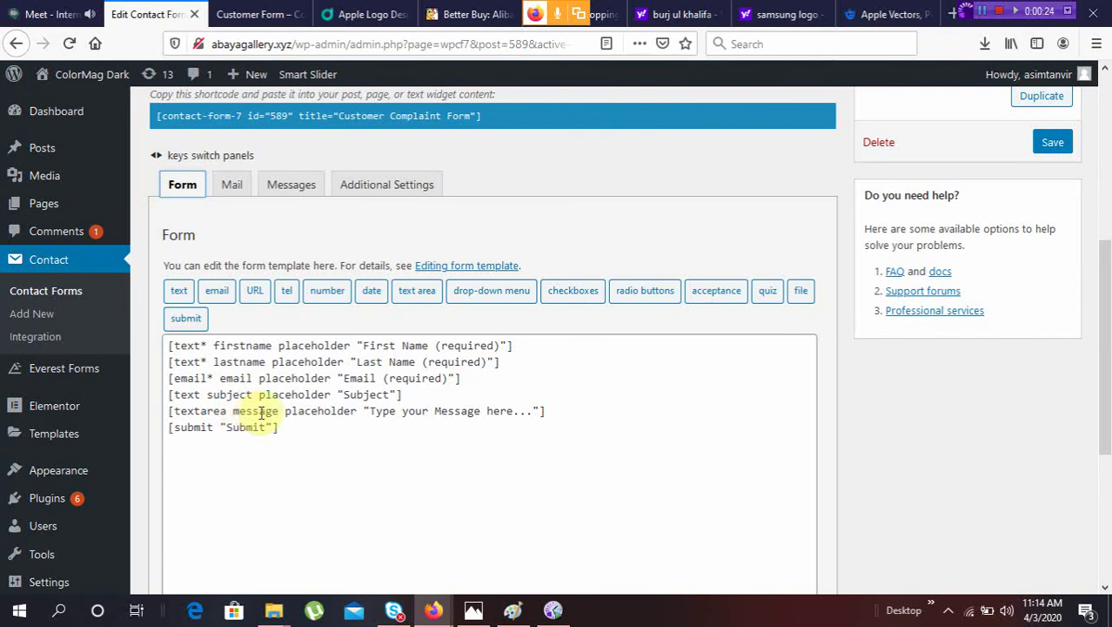
Fill the empty brackets with [message] and rename the 'Message Body:' heading to 'Customer's Message'
left_click(230, 184)
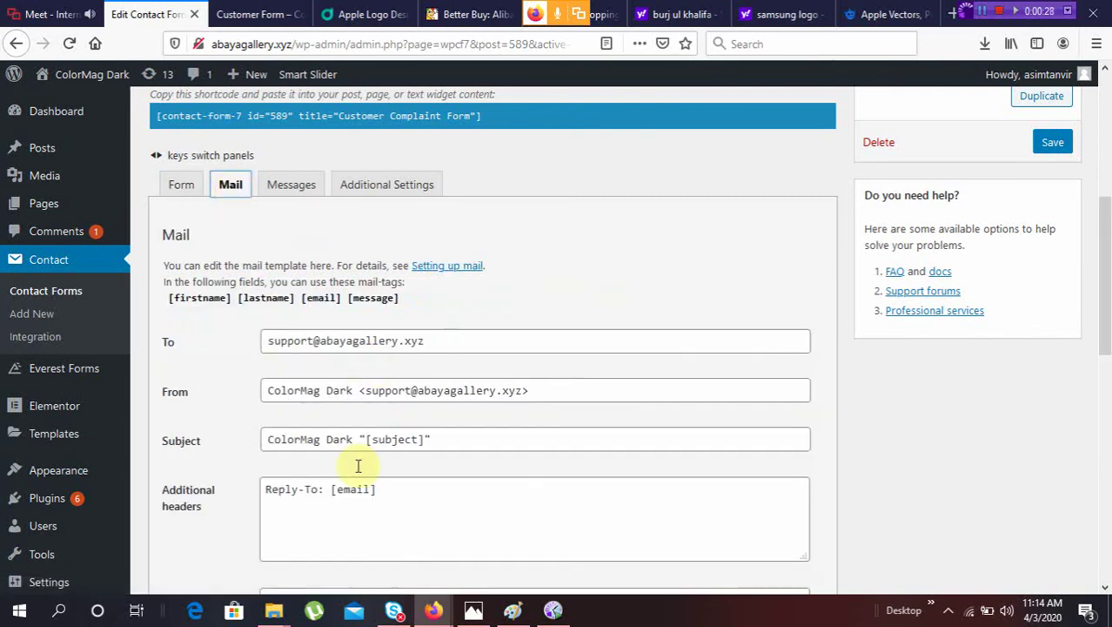
scroll(350, 489, "down", 3)
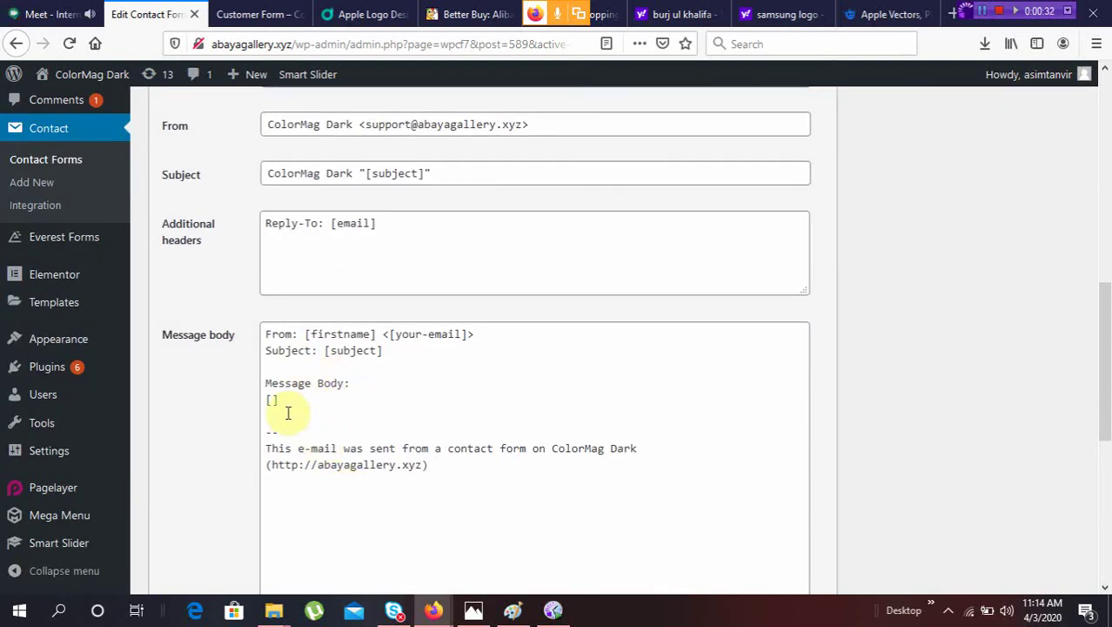
left_click(270, 401)
type("message")
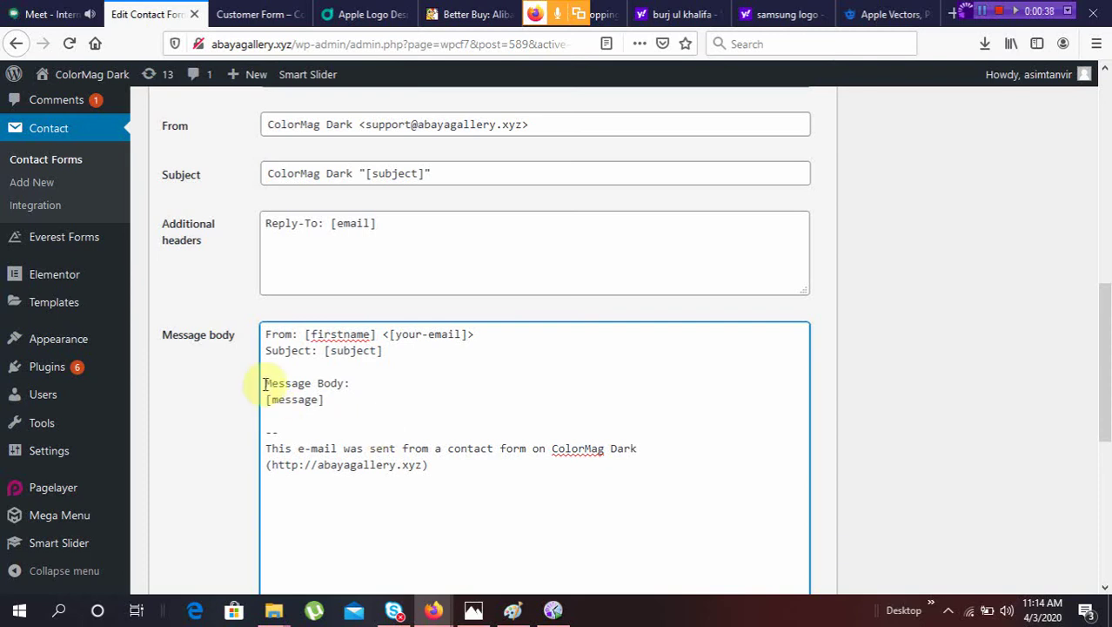
left_click_drag(262, 384, 357, 385)
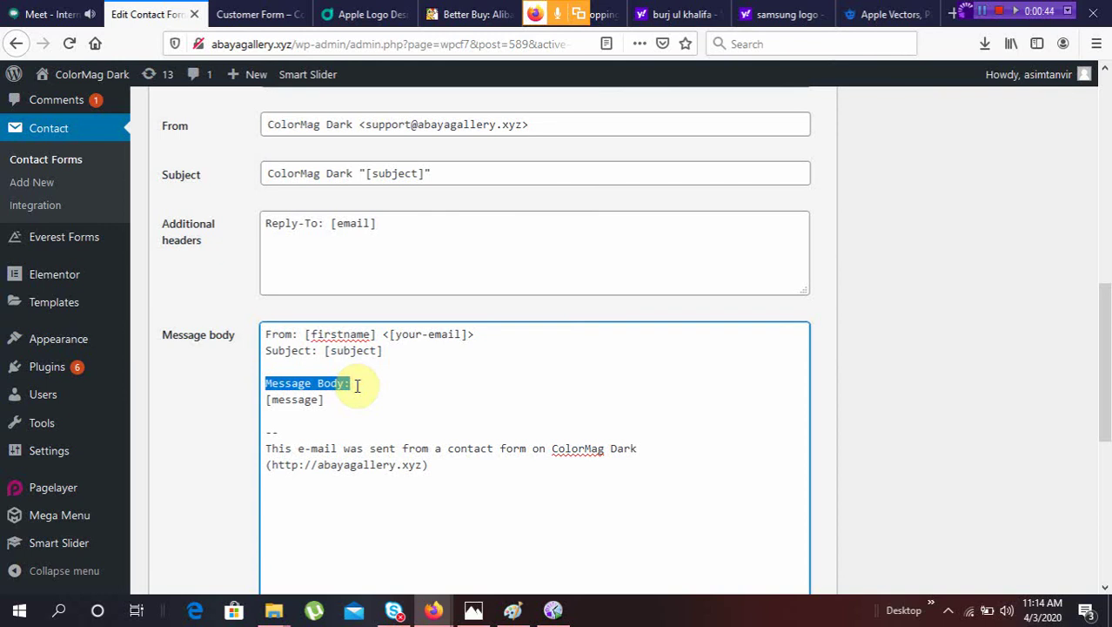
type("Customer's Me")
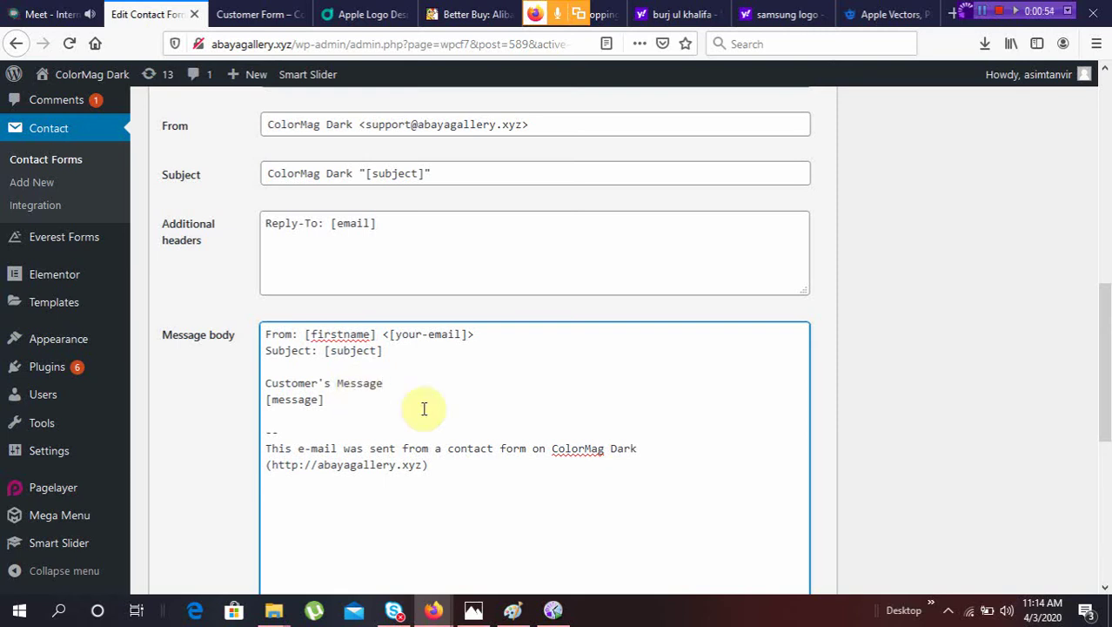
Trim the separator line under the heading and save the Customer Complaint Form
left_click(277, 433)
key("BackSpace")
key("BackSpace")
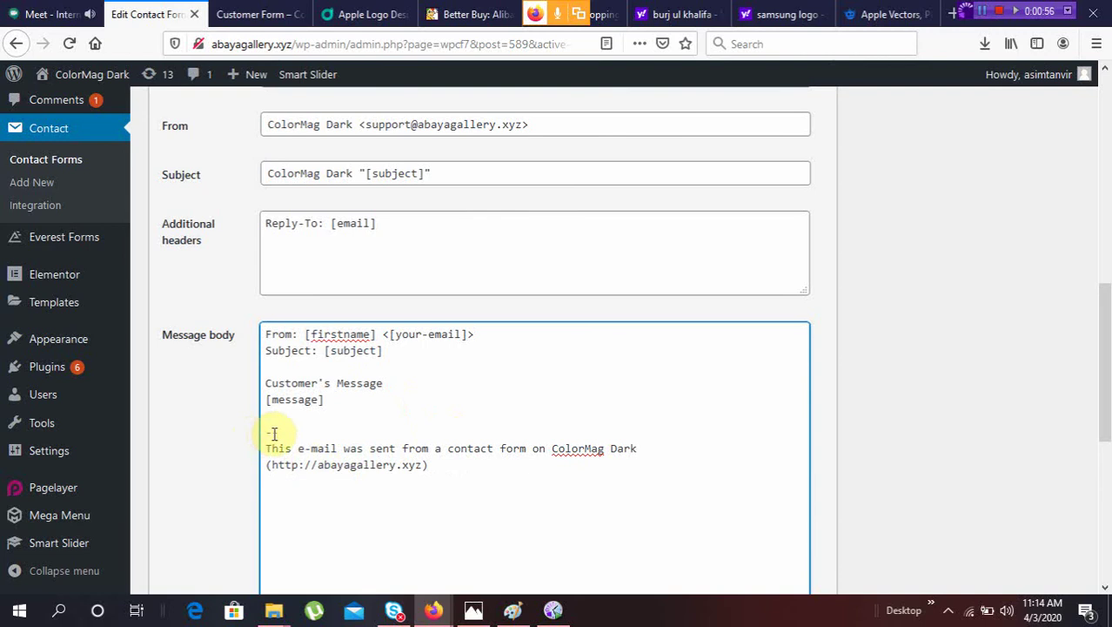
type("-")
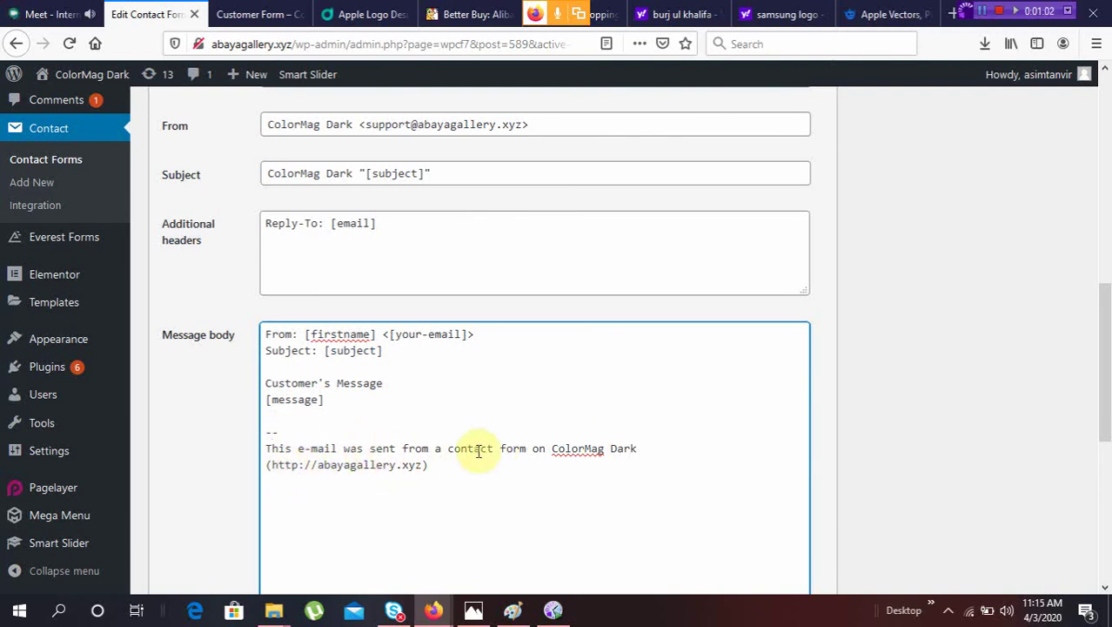
type("-")
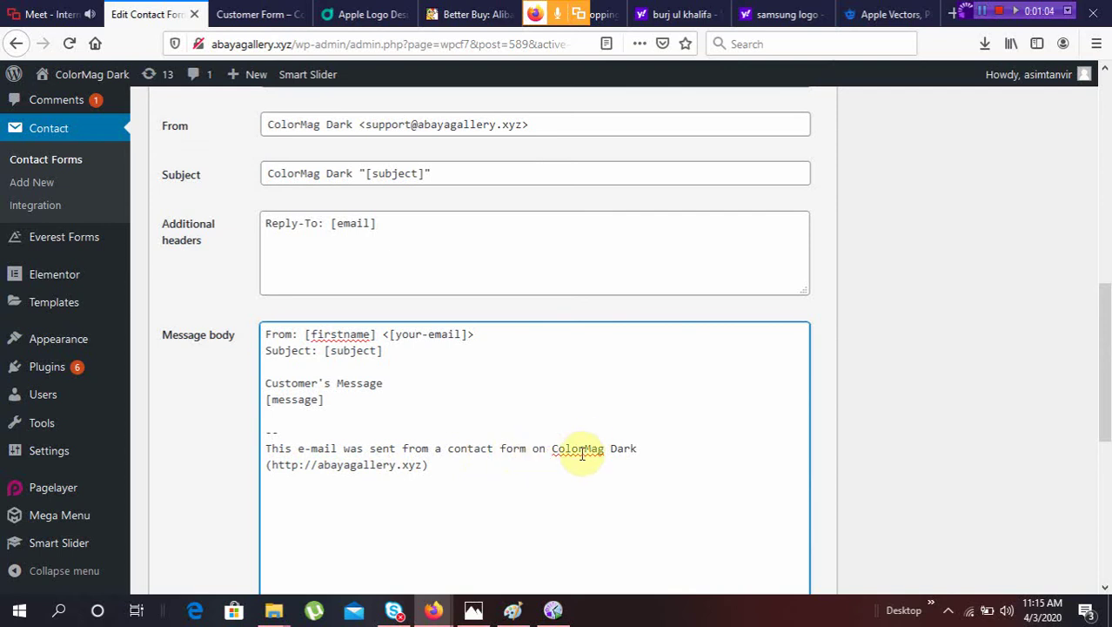
key("BackSpace")
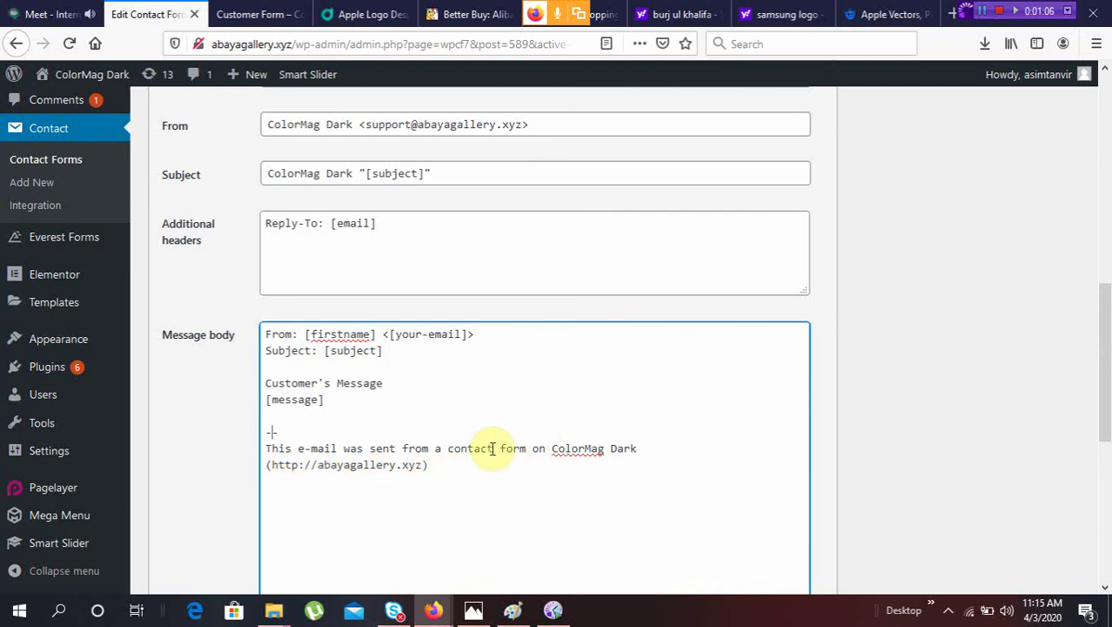
scroll(493, 448, "up", 1)
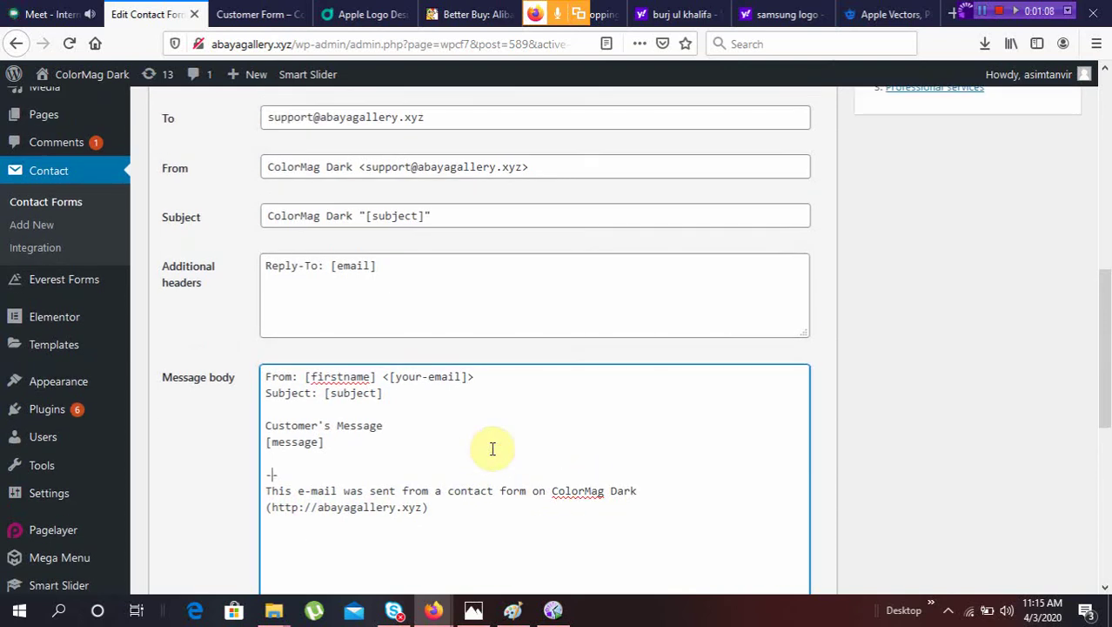
scroll(493, 448, "up", 3)
scroll(492, 448, "up", 2)
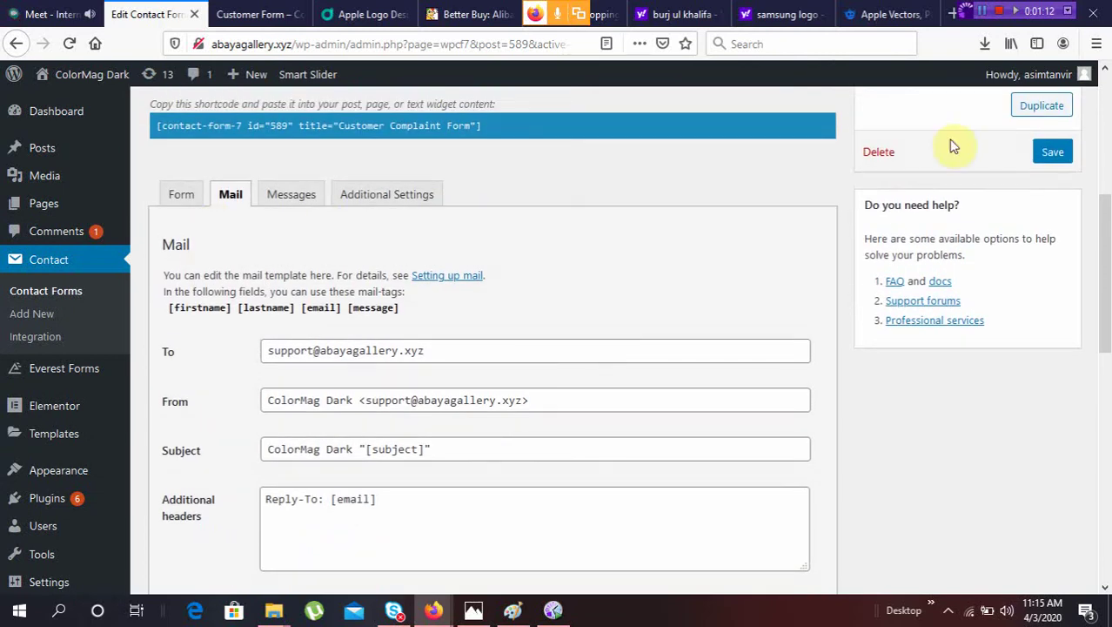
left_click(1053, 152)
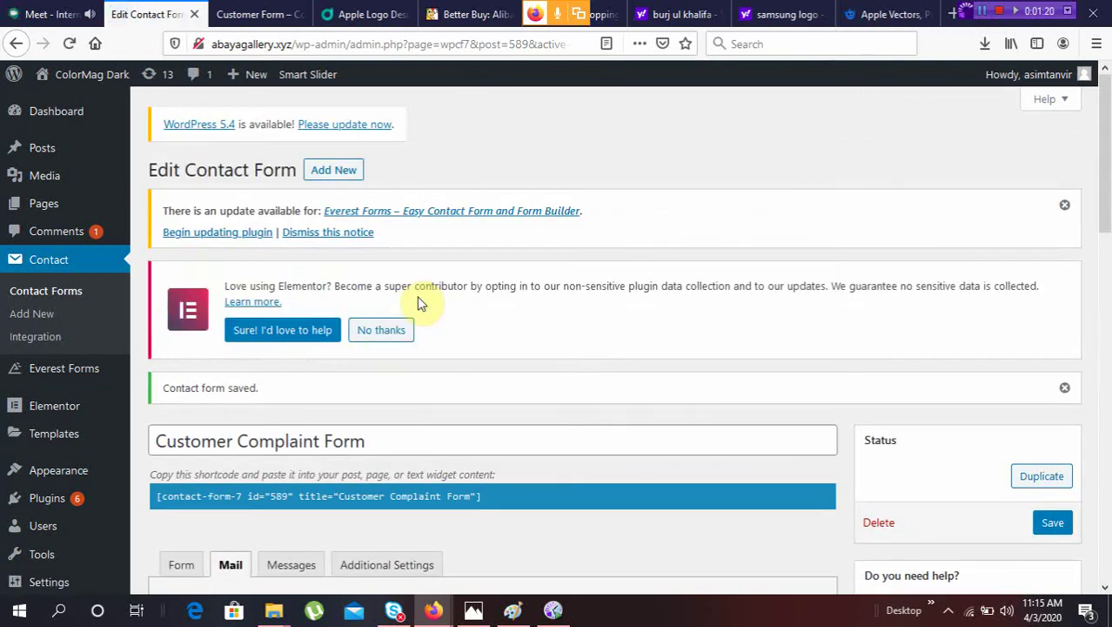
left_click(340, 15)
Load the abayagallery.xyz home page in the spare browser tab
left_click(309, 42)
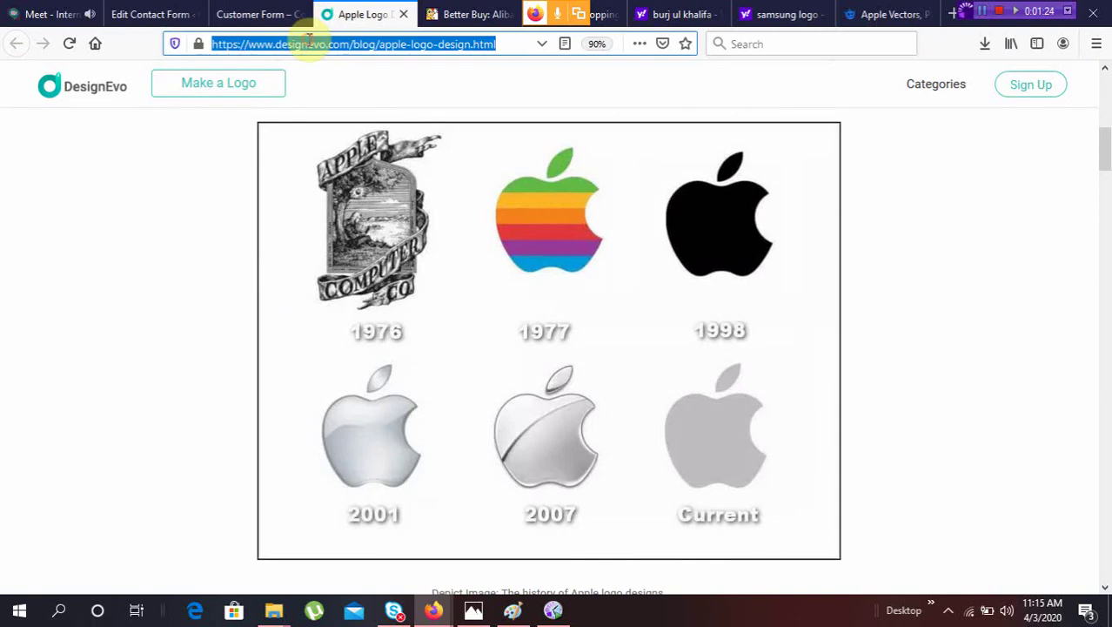
type("abayagallery.xyz/")
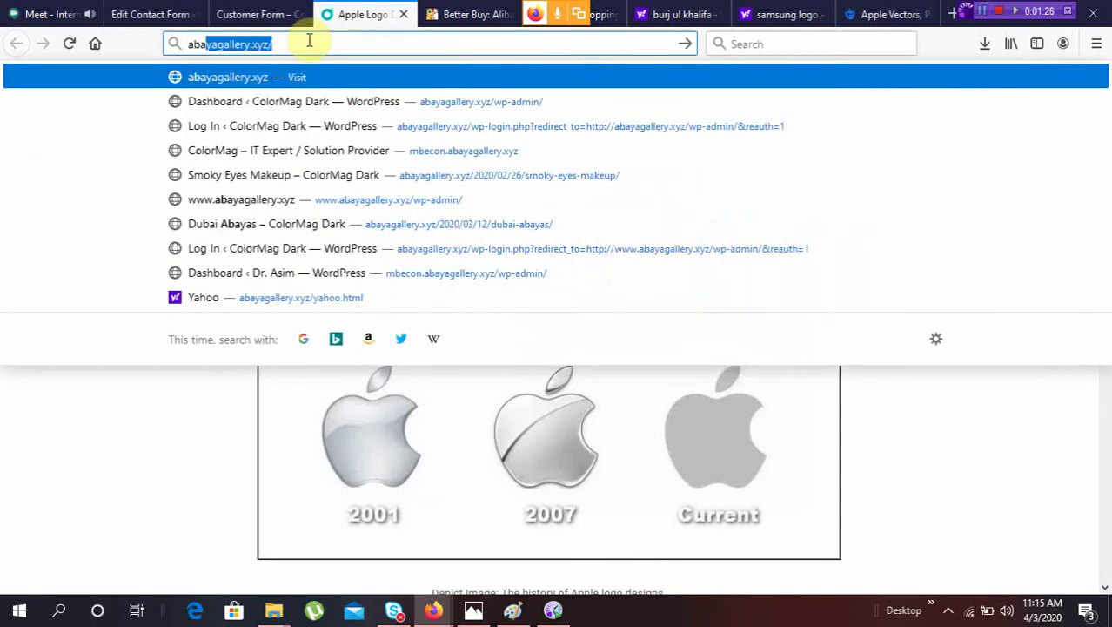
key("Right")
key("Return")
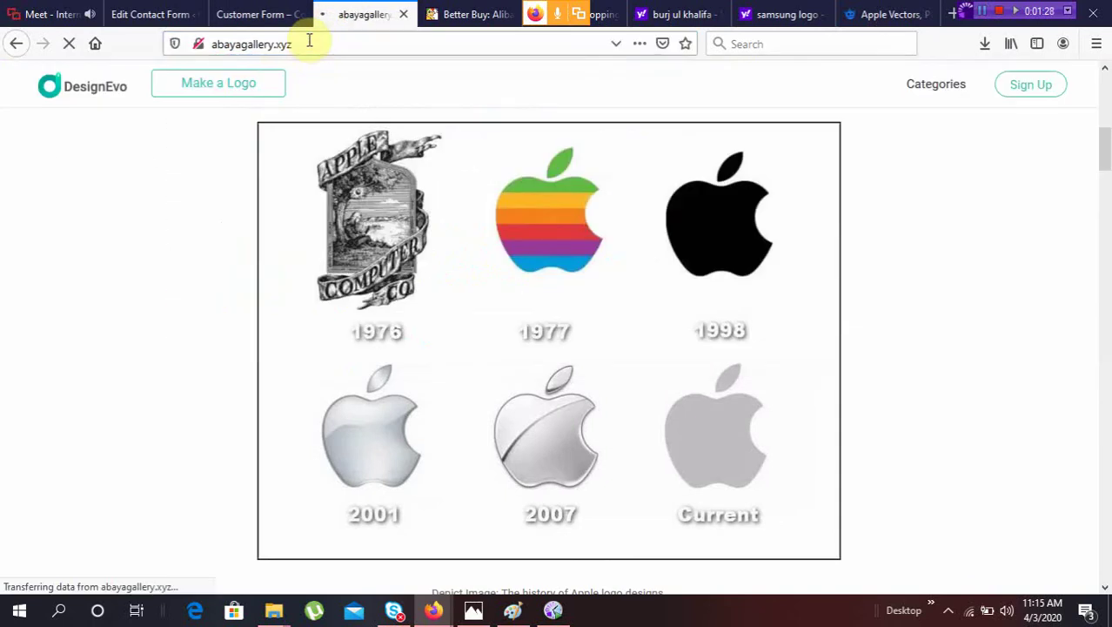
Open abayagallery.xyz/cpanel in that tab, then return to the Google Meet call
left_click(314, 42)
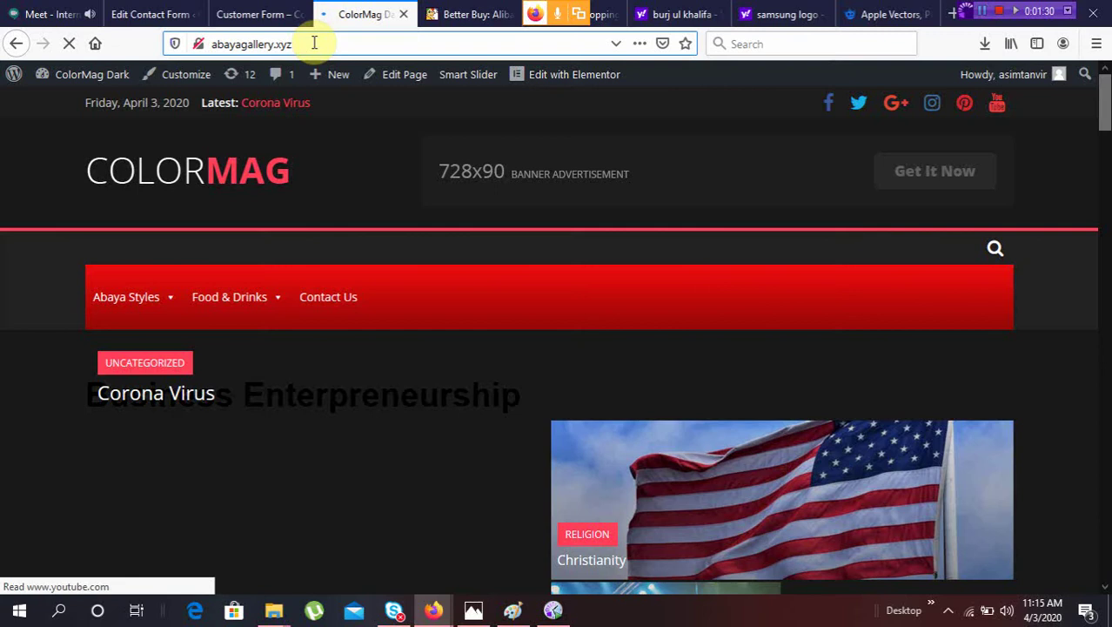
left_click(314, 42)
type("cpanle")
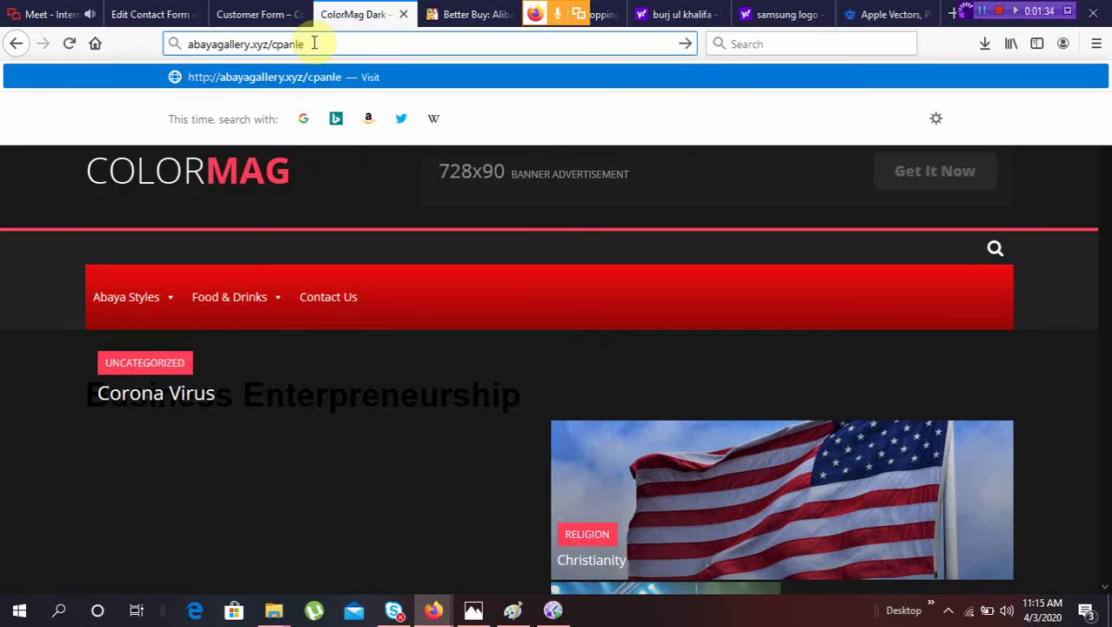
key("BackSpace")
key("BackSpace")
type("el")
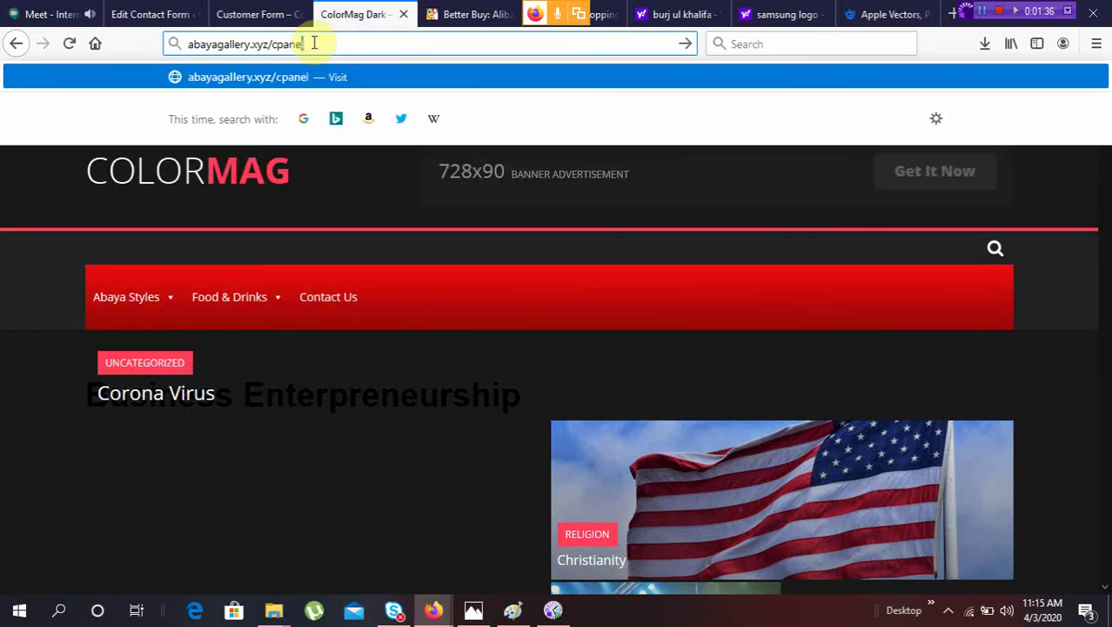
key("Return")
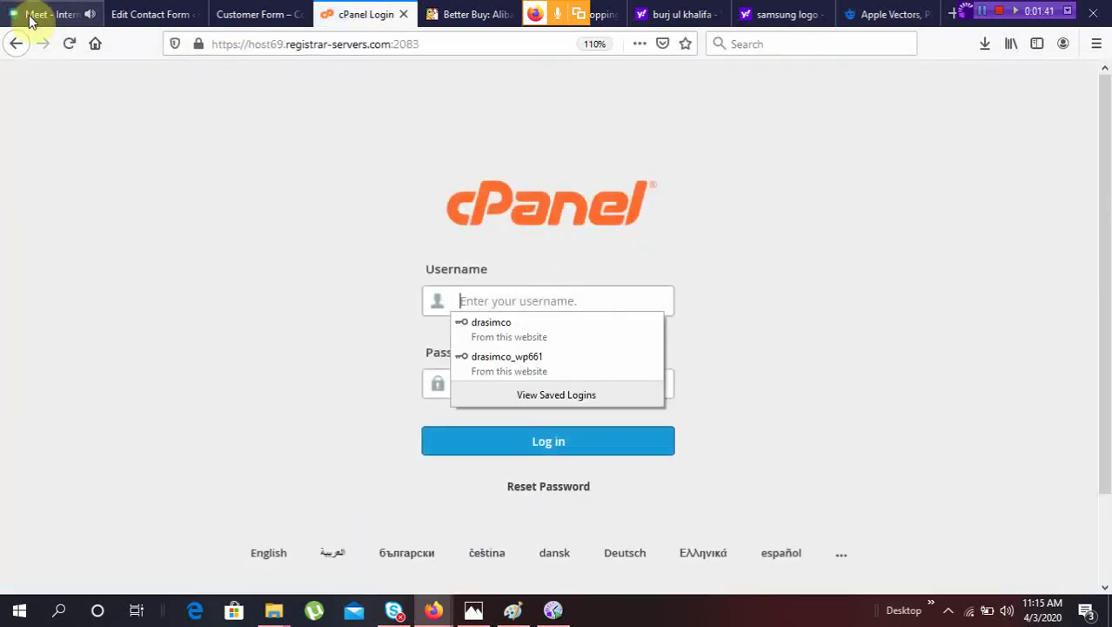
left_click(30, 18)
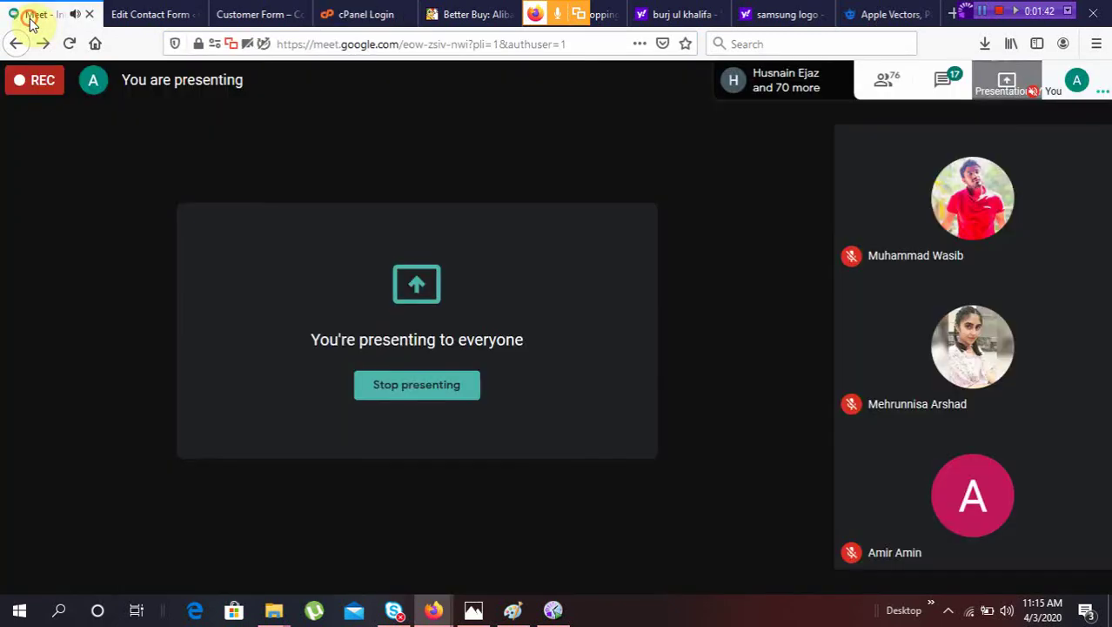
Unmute the Google Meet microphone, then go back to the cPanel login page's username field
left_click(498, 560)
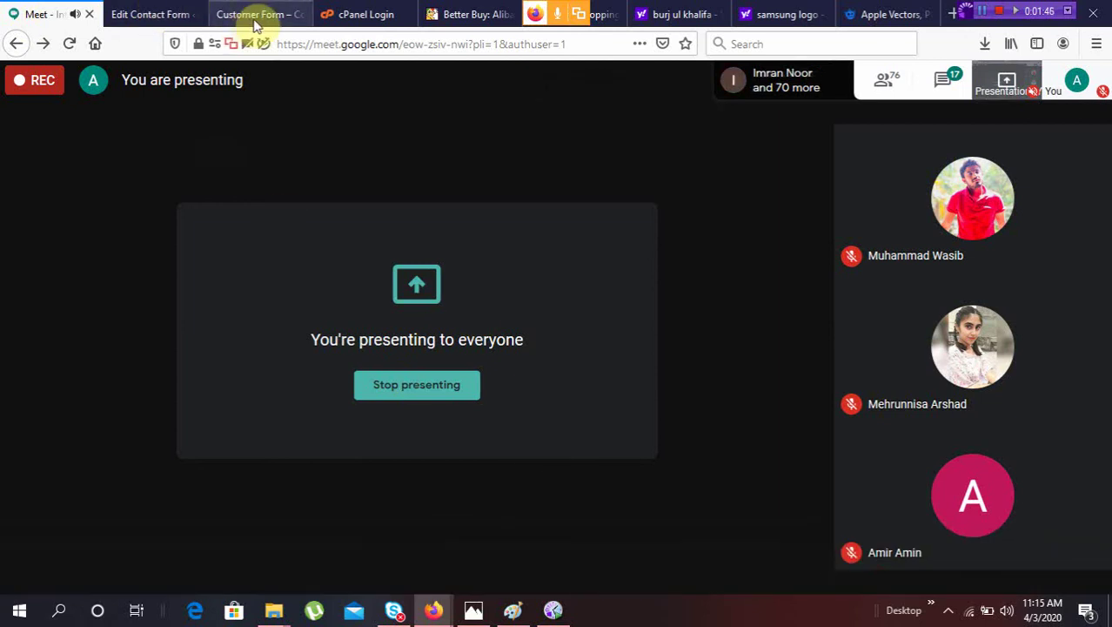
left_click(336, 19)
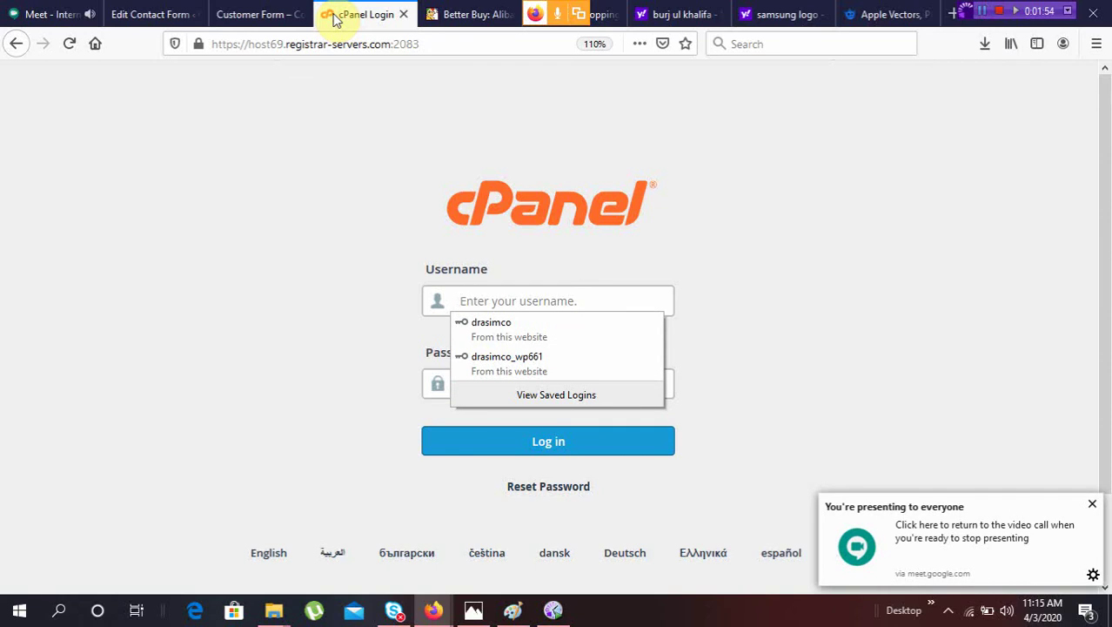
left_click(34, 14)
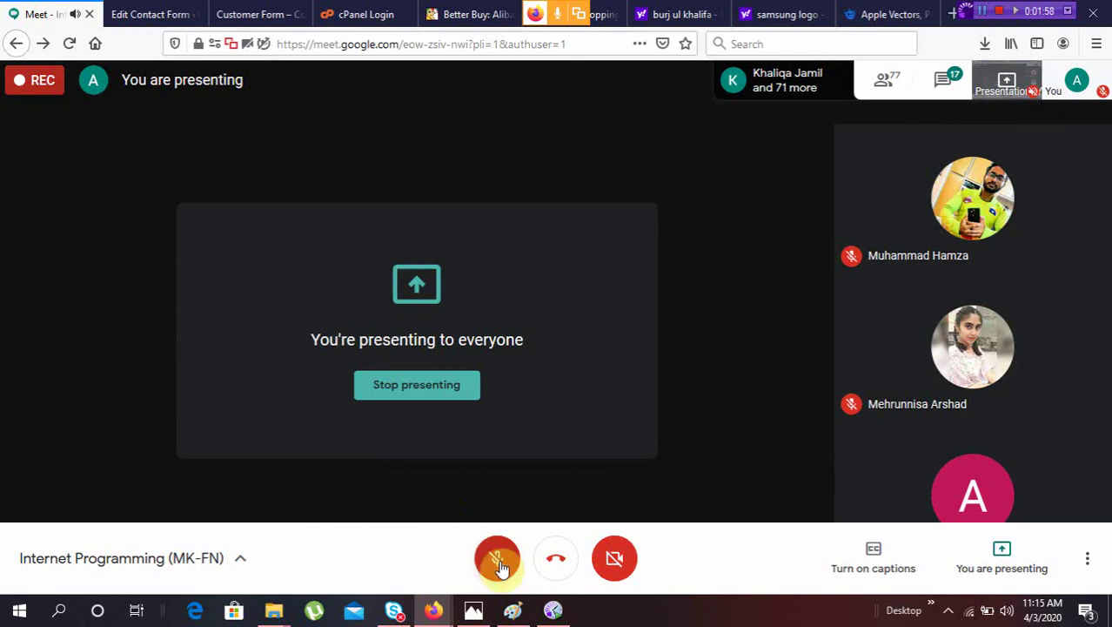
left_click(497, 557)
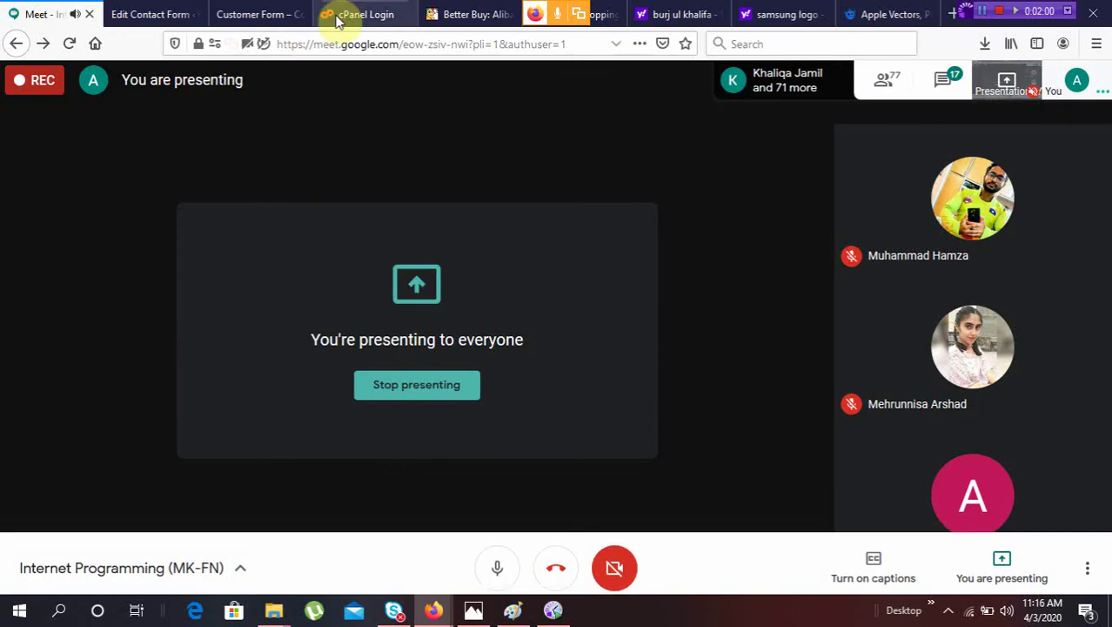
left_click(348, 14)
left_click(489, 302)
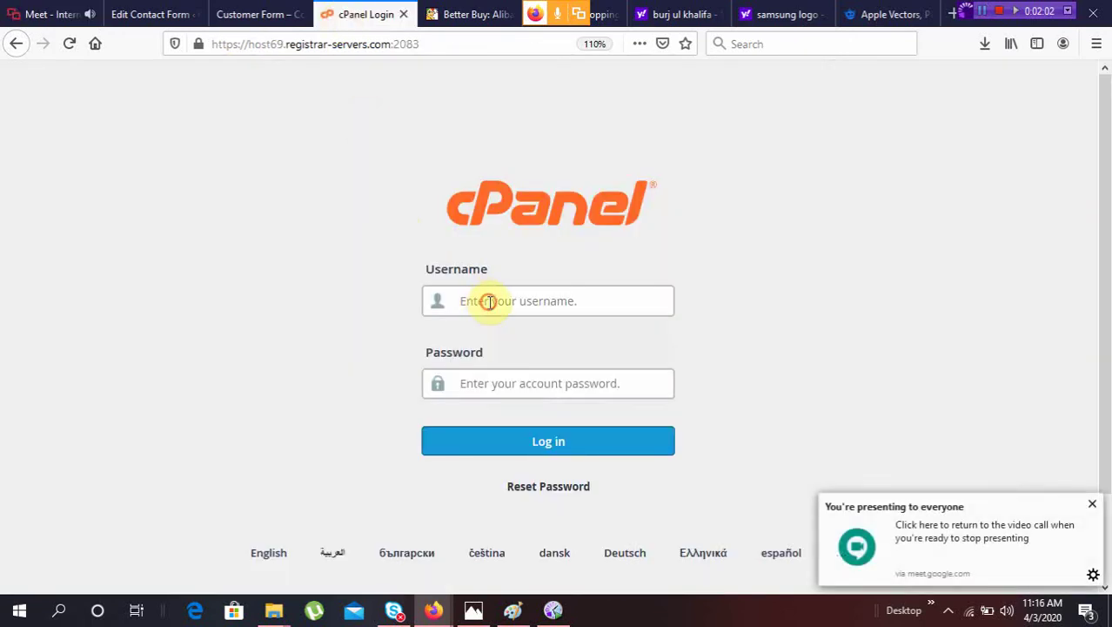
Log in to cPanel with the account username and password, declining to save the login
type("abayagal")
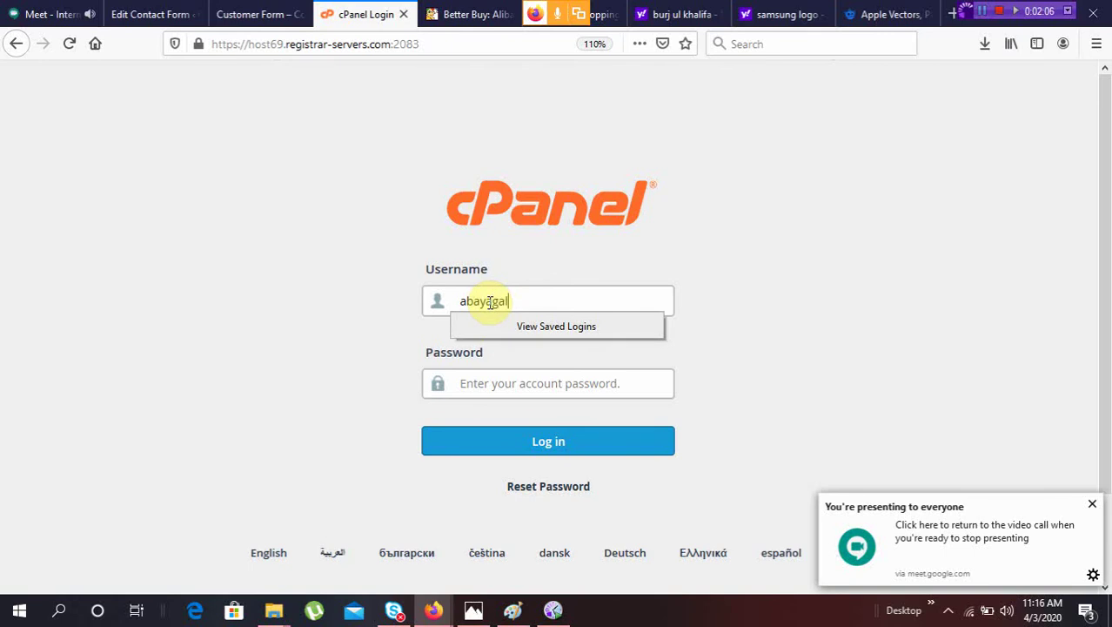
key("Tab")
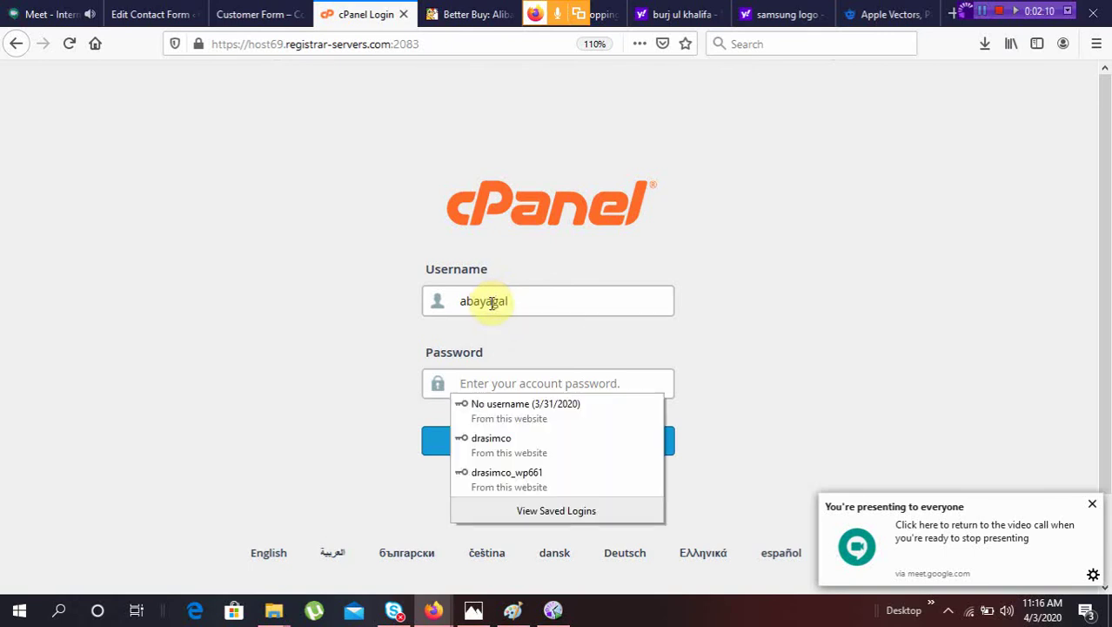
type("*****")
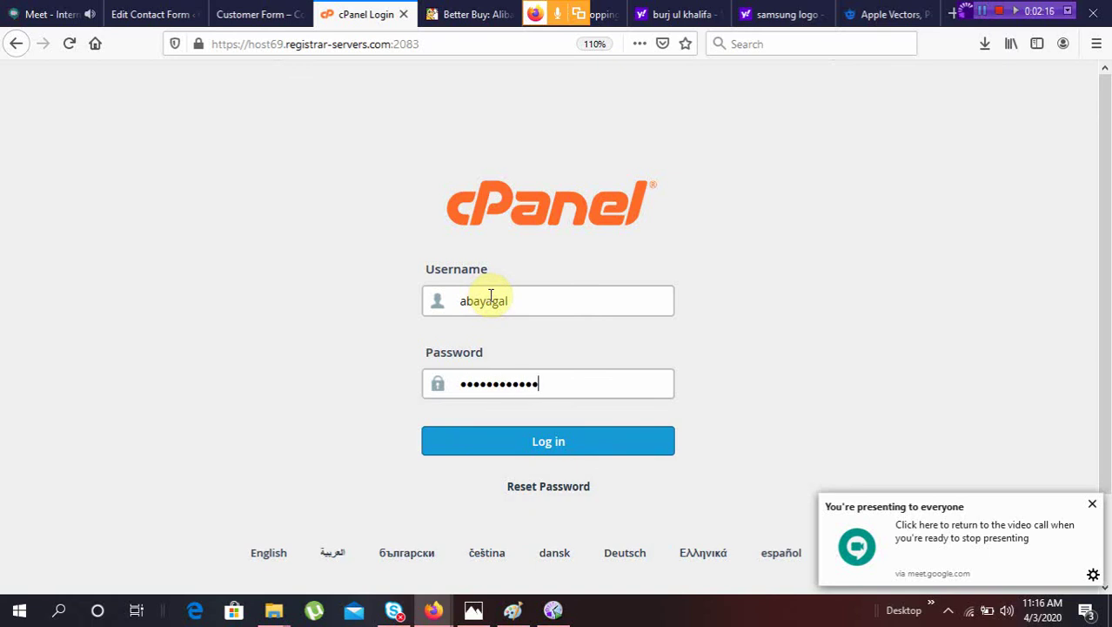
key("Return")
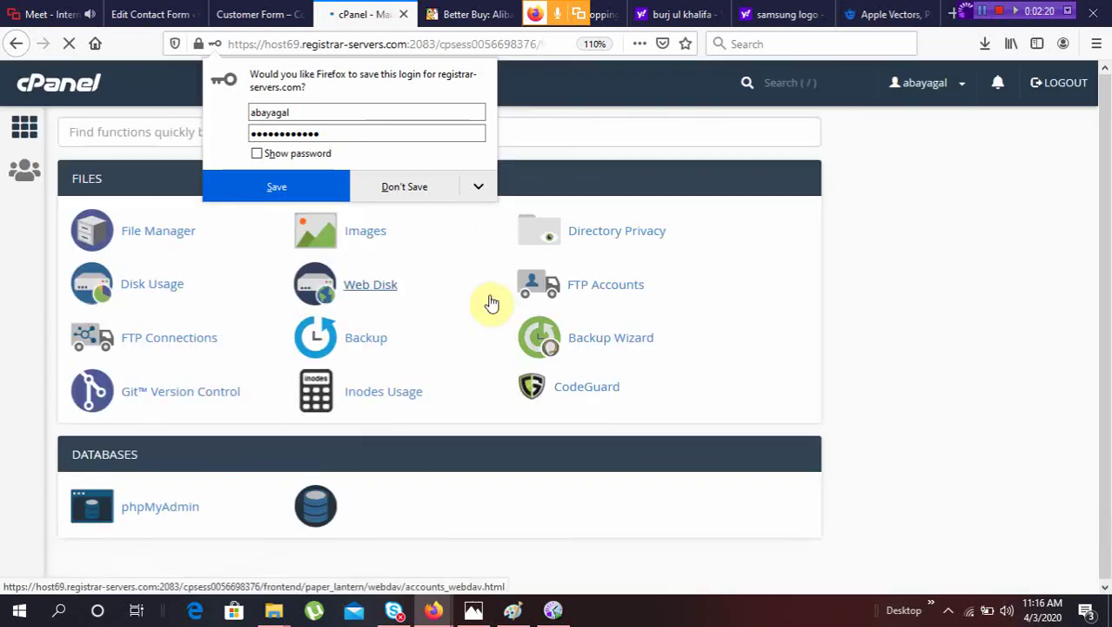
left_click(414, 190)
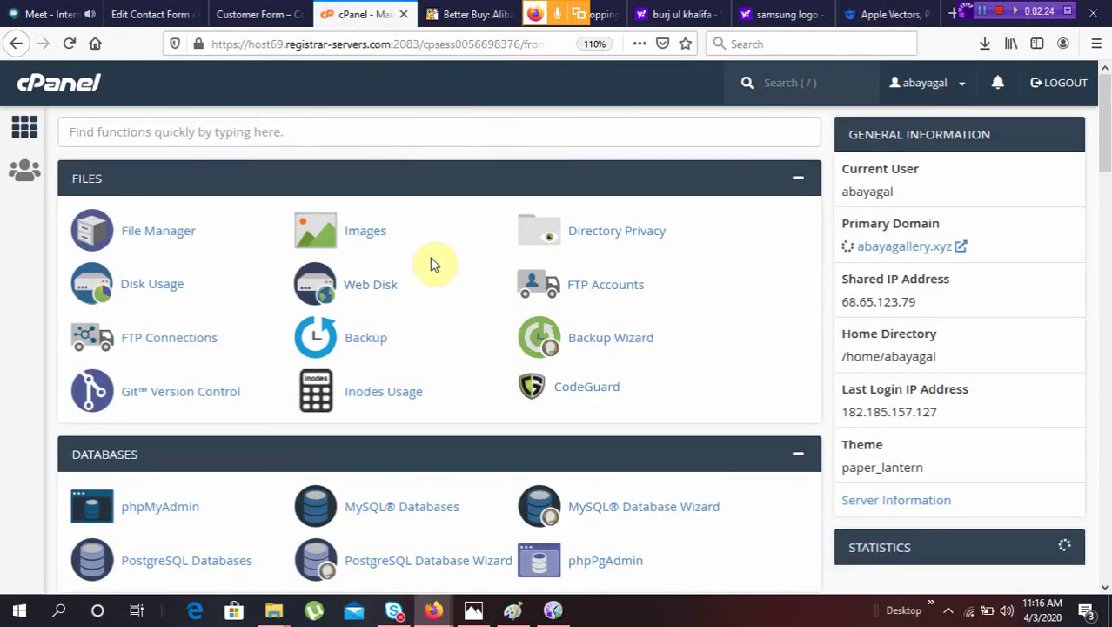
Open Email Accounts for abayagallery.xyz and start creating a new account
scroll(433, 265, "down", 4)
scroll(436, 263, "down", 4)
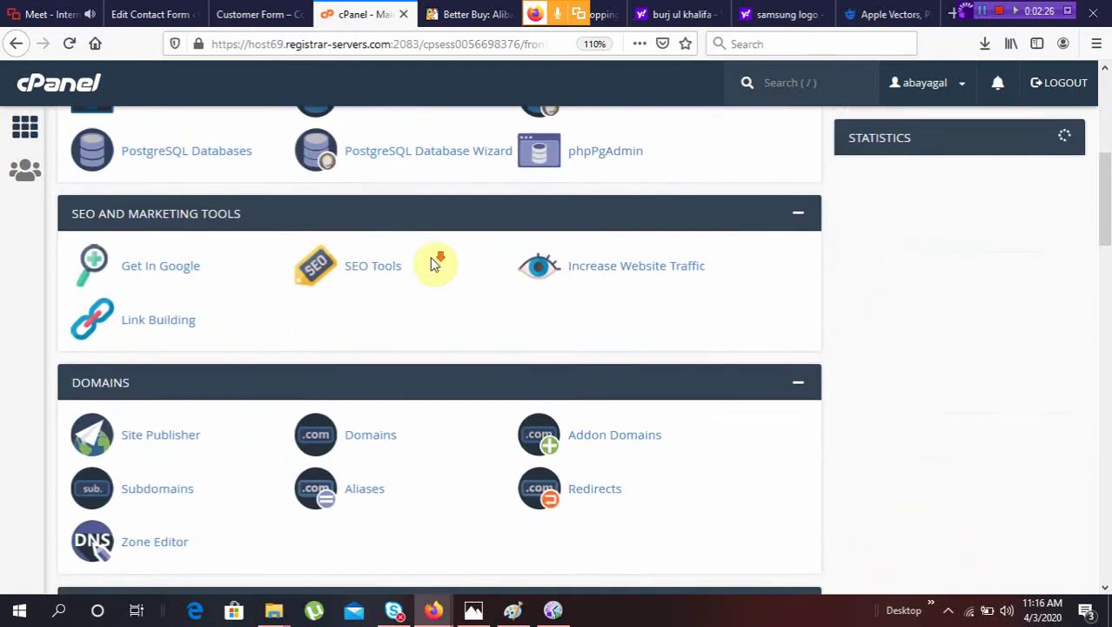
scroll(434, 266, "down", 1)
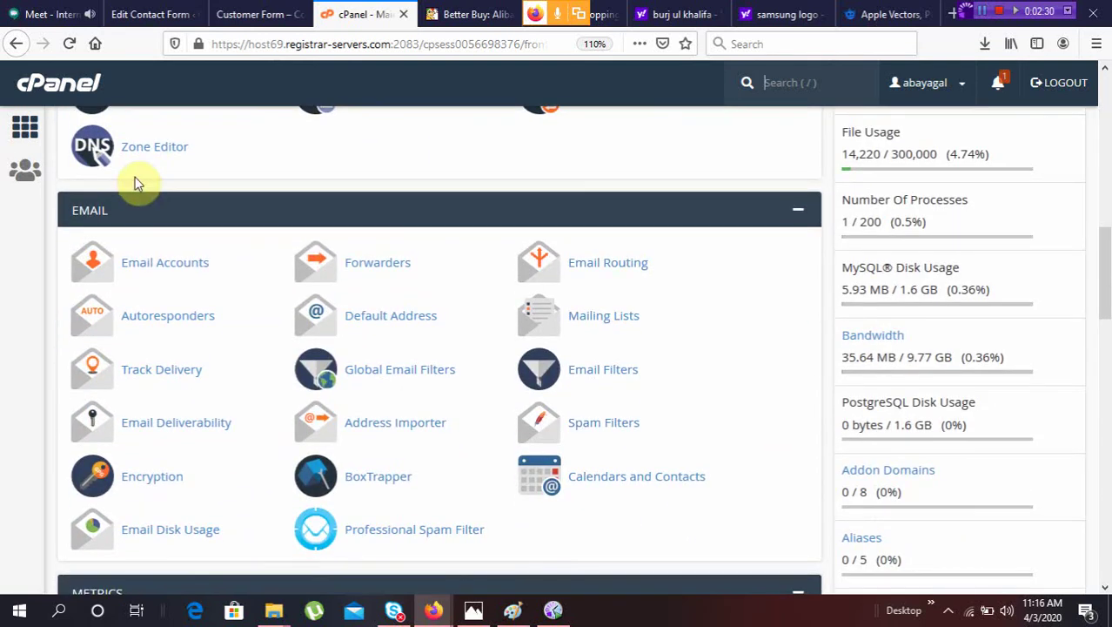
left_click(159, 266)
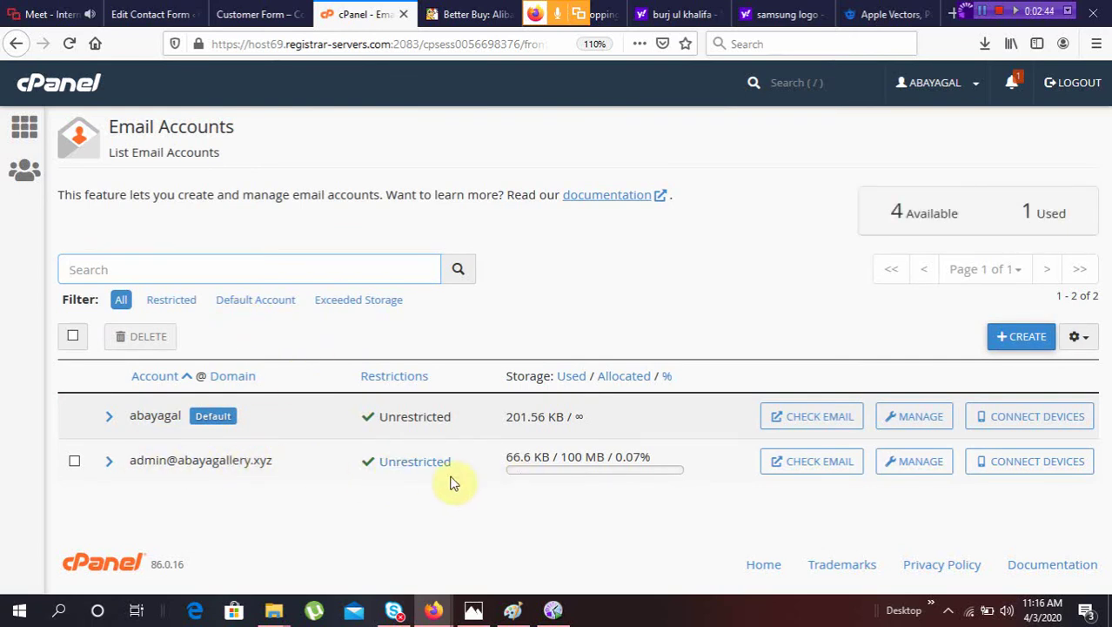
left_click(1023, 345)
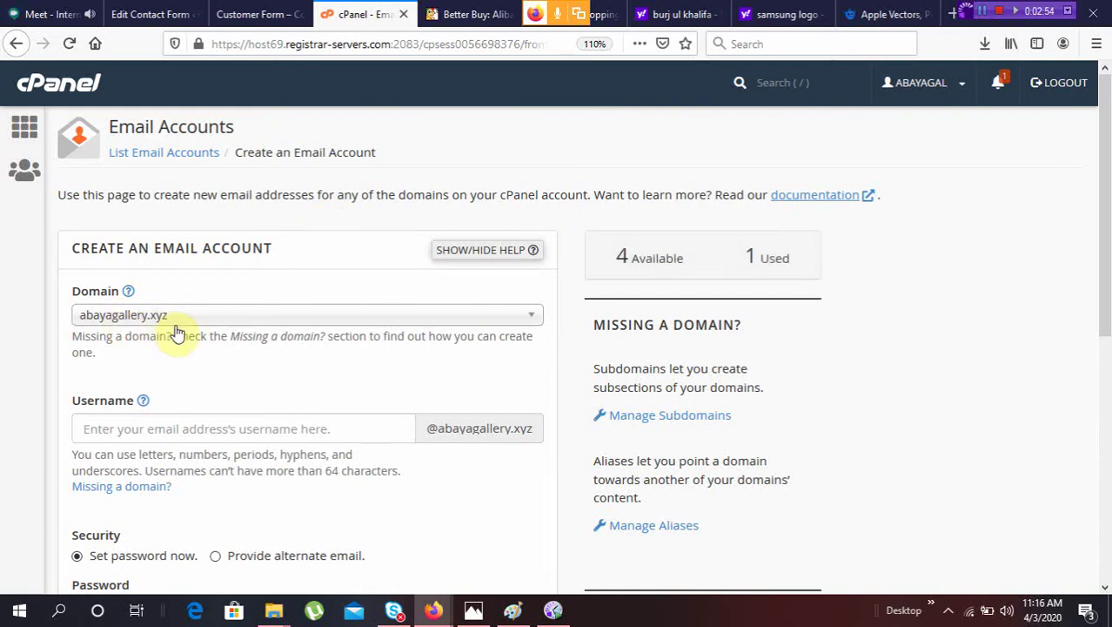
Enter 'support' as the new mailbox username and type a strong password
scroll(211, 368, "down", 2)
left_click(249, 260)
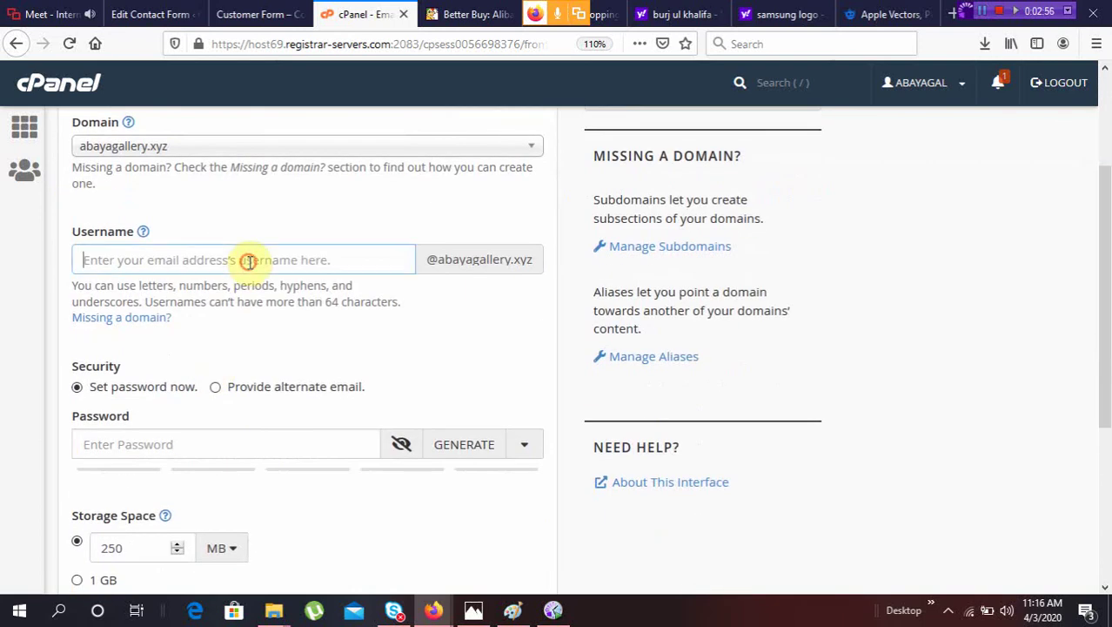
type("support")
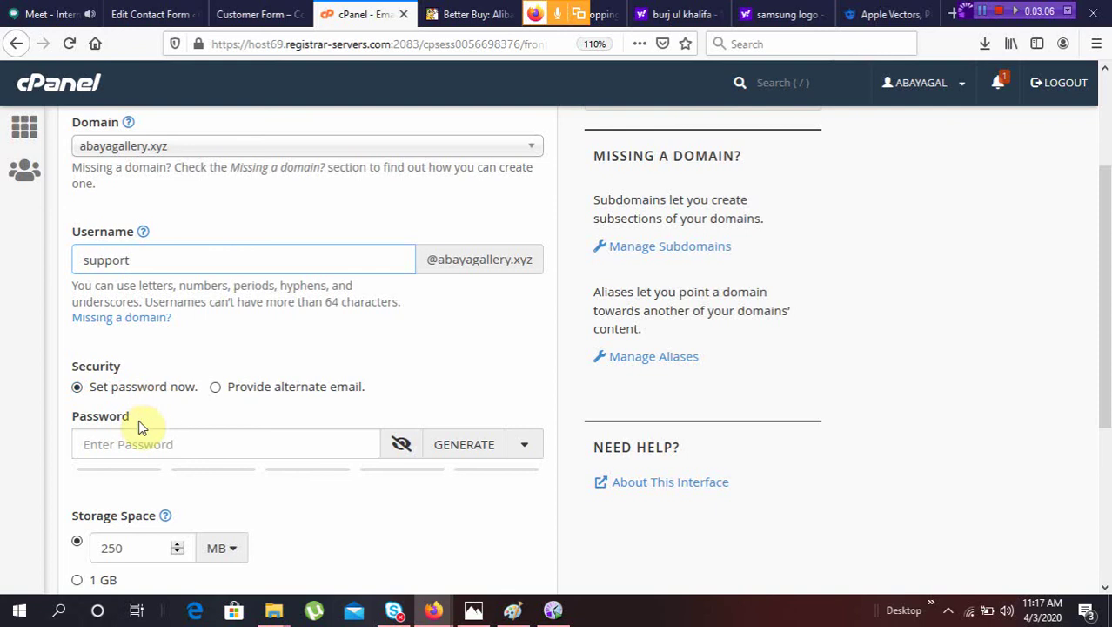
left_click(137, 445)
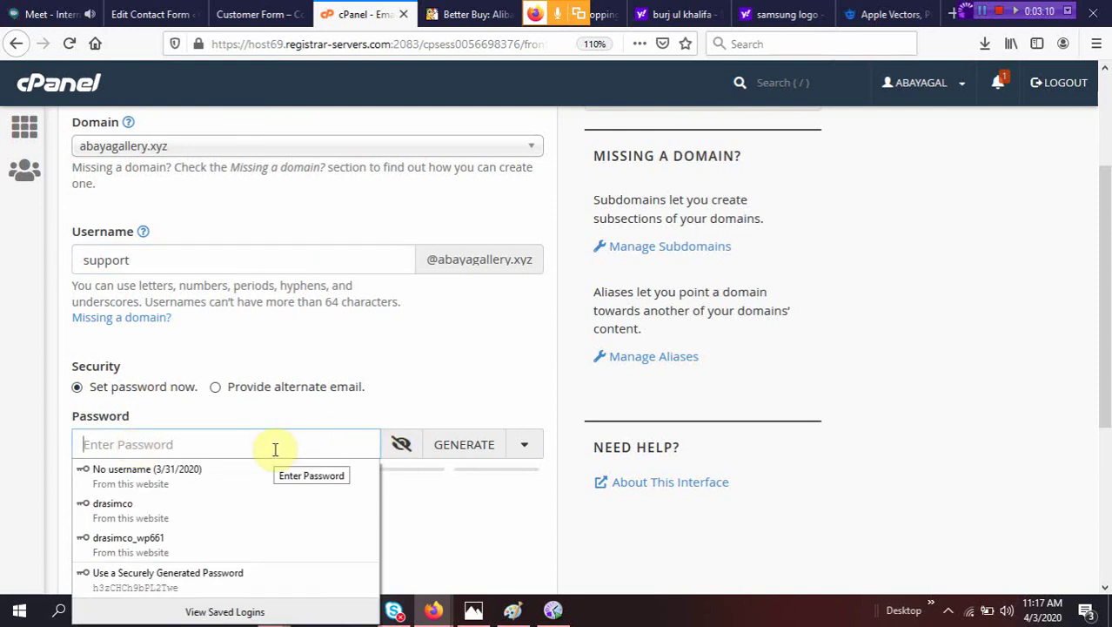
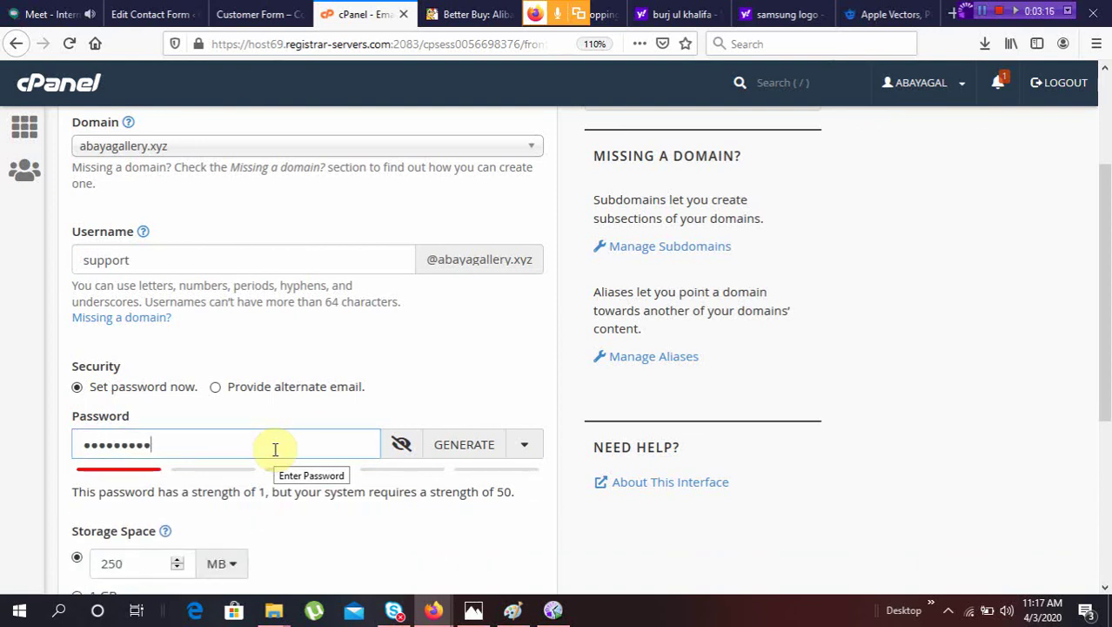
Lower the mailbox storage quota to 200 MB
scroll(275, 449, "down", 3)
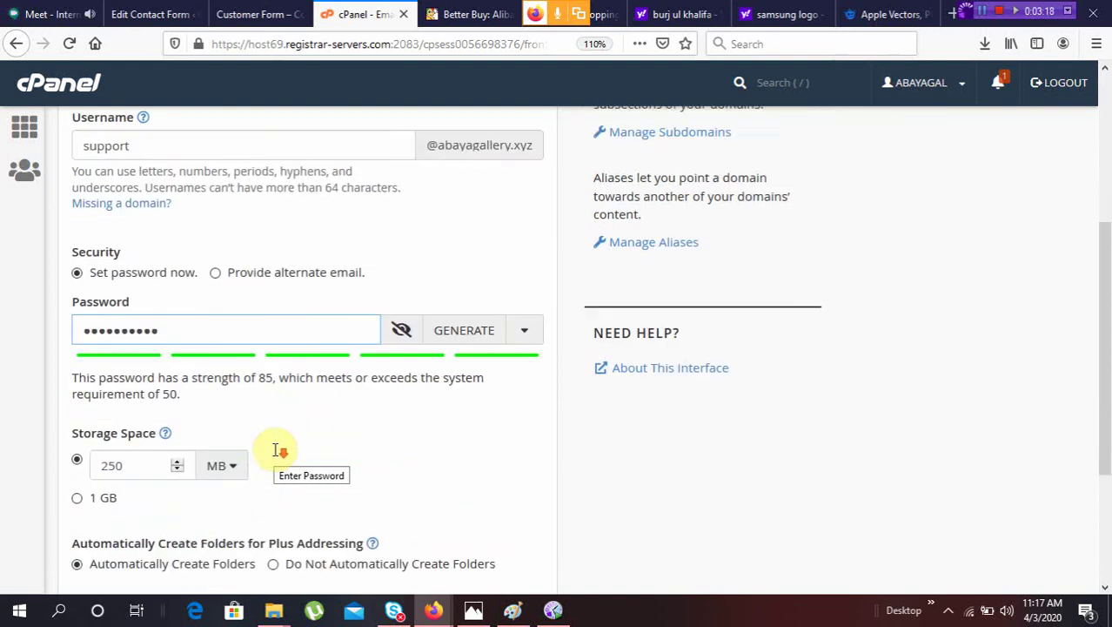
scroll(285, 362, "down", 1)
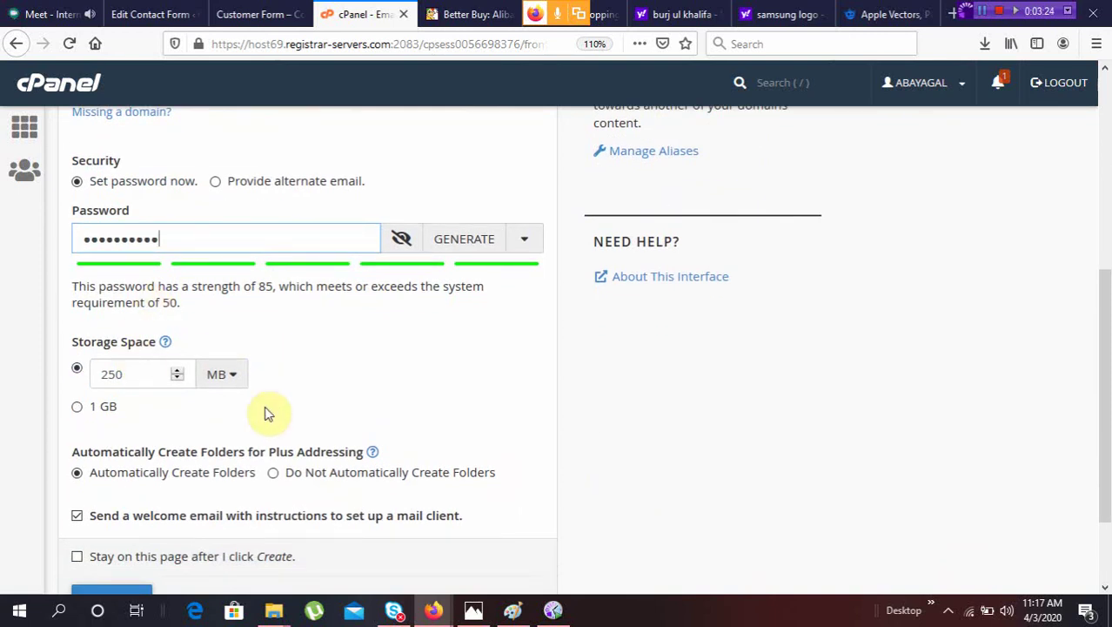
scroll(274, 411, "down", 2)
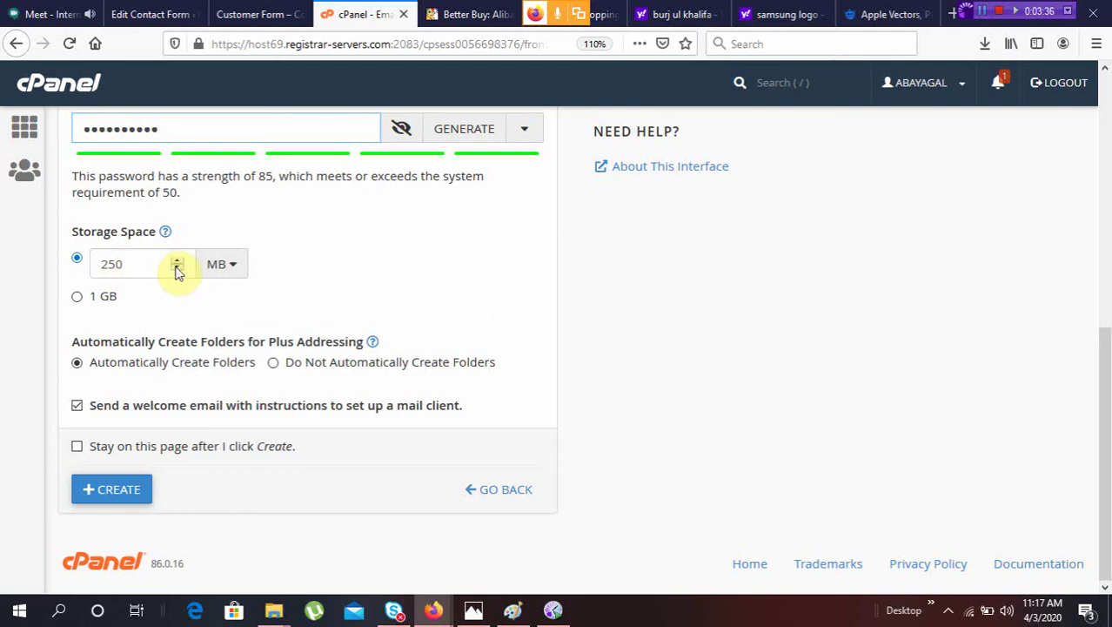
left_click(177, 269)
left_click(177, 269)
left_click(177, 269)
left_click(177, 269)
left_click(176, 269)
left_click(177, 269)
left_click(177, 269)
left_click(177, 269)
left_click(177, 269)
left_click(177, 270)
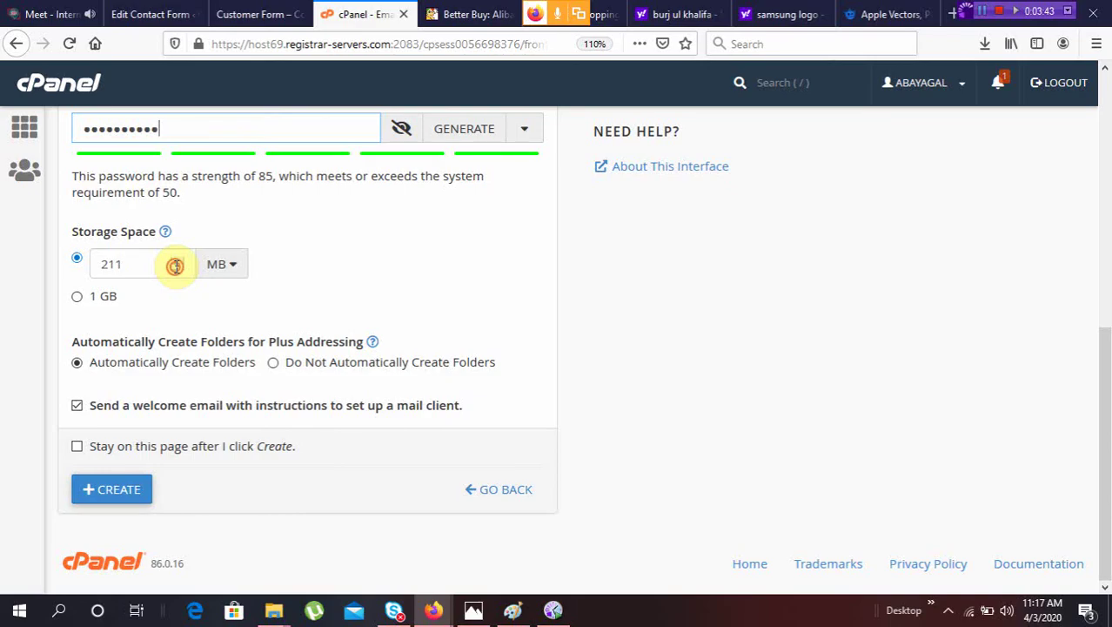
left_click(177, 267)
left_click(176, 267)
left_click(177, 268)
left_click(177, 267)
left_click(177, 267)
left_click(176, 267)
left_click(177, 267)
left_click(177, 268)
left_click(176, 268)
left_click(175, 268)
left_click(175, 267)
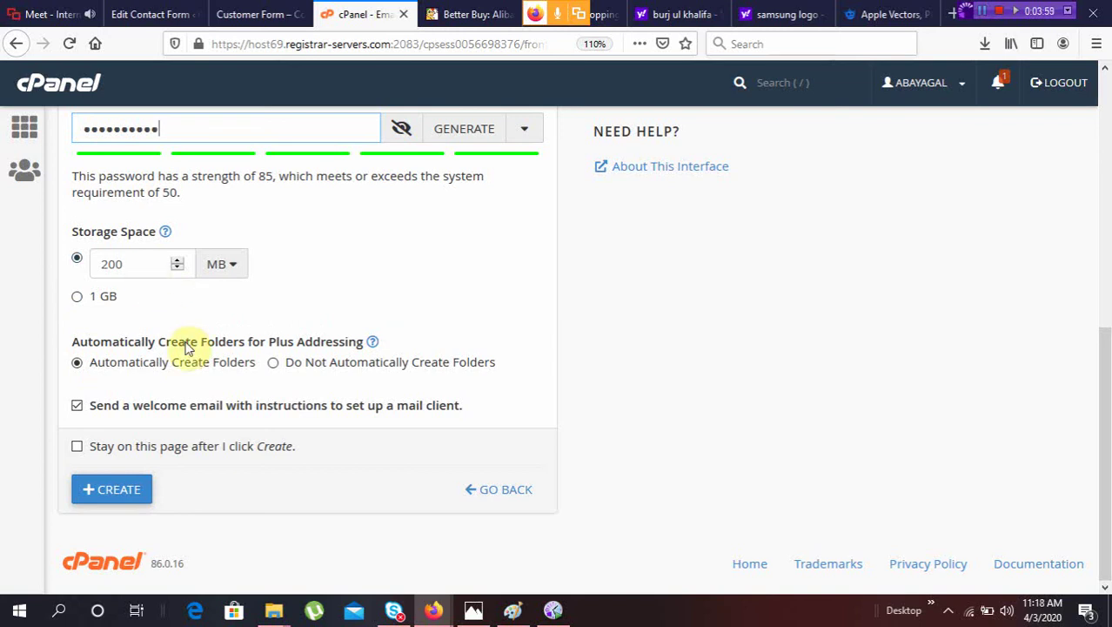
left_click(127, 490)
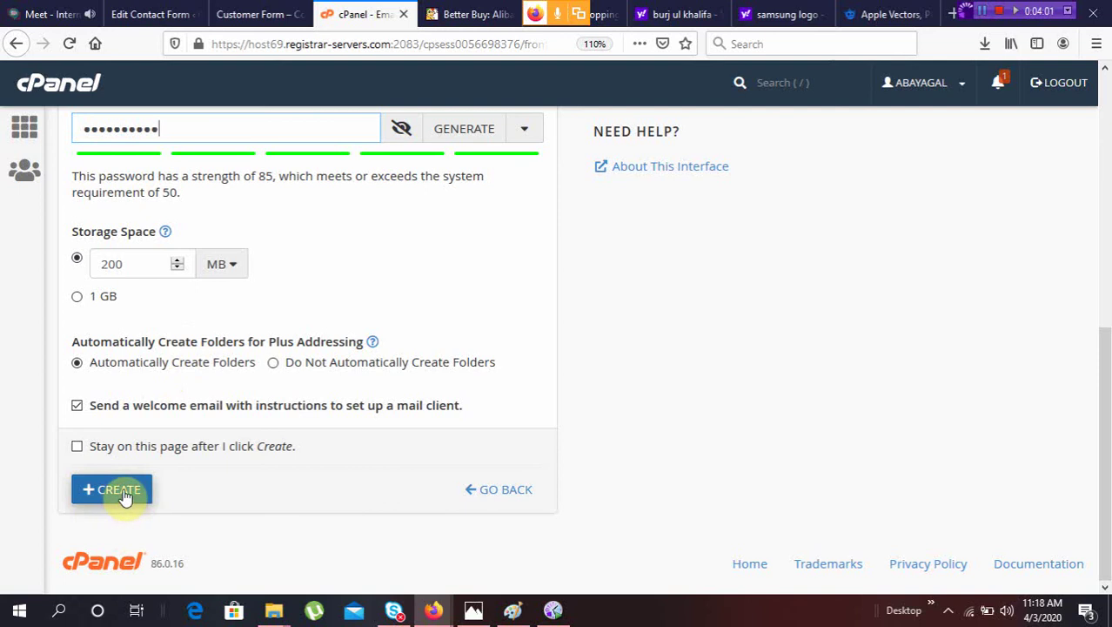
left_click(126, 493)
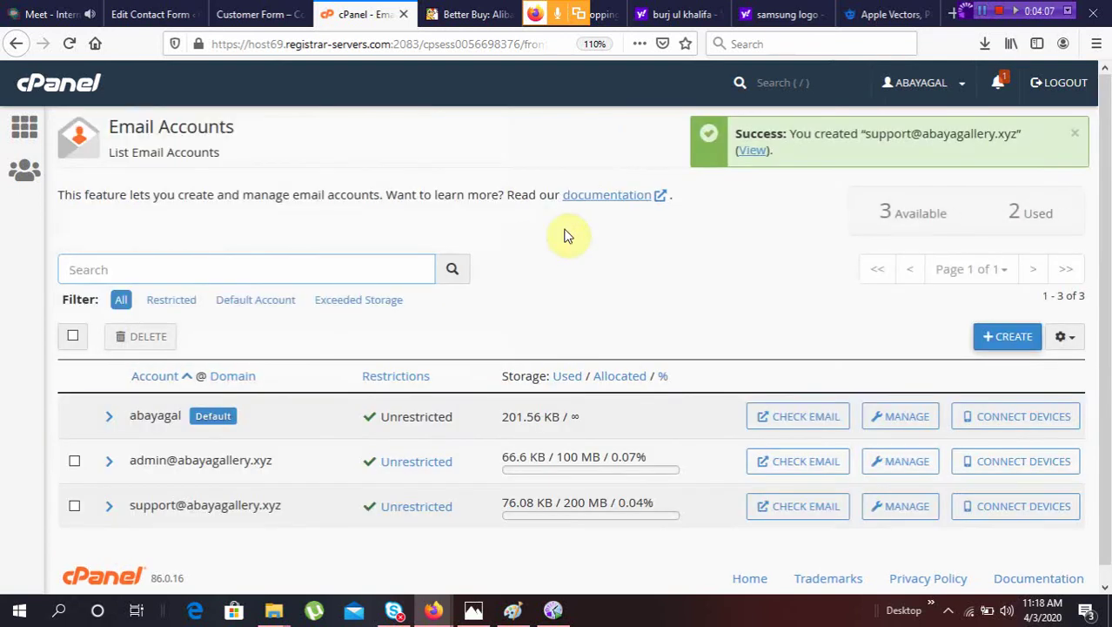
scroll(458, 241, "down", 1)
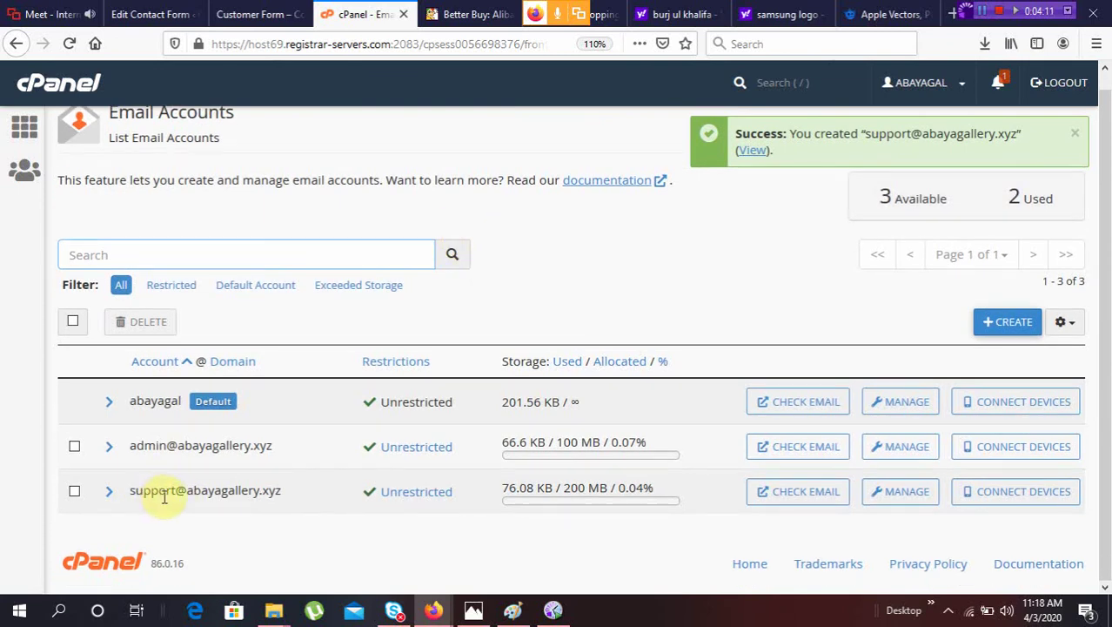
left_click(229, 484)
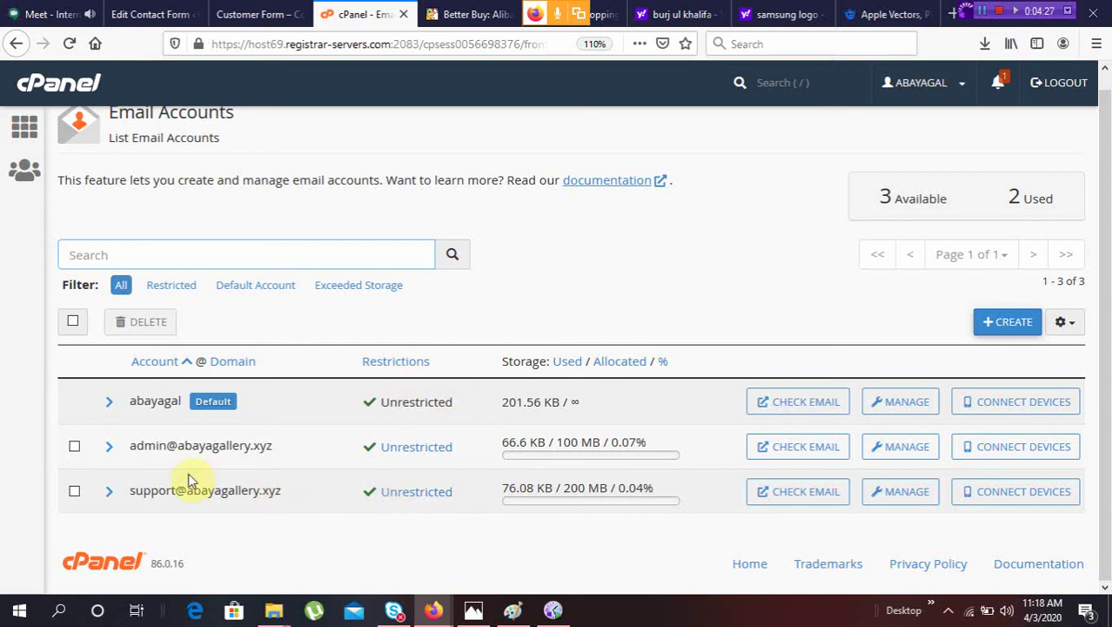
scroll(282, 209, "up", 1)
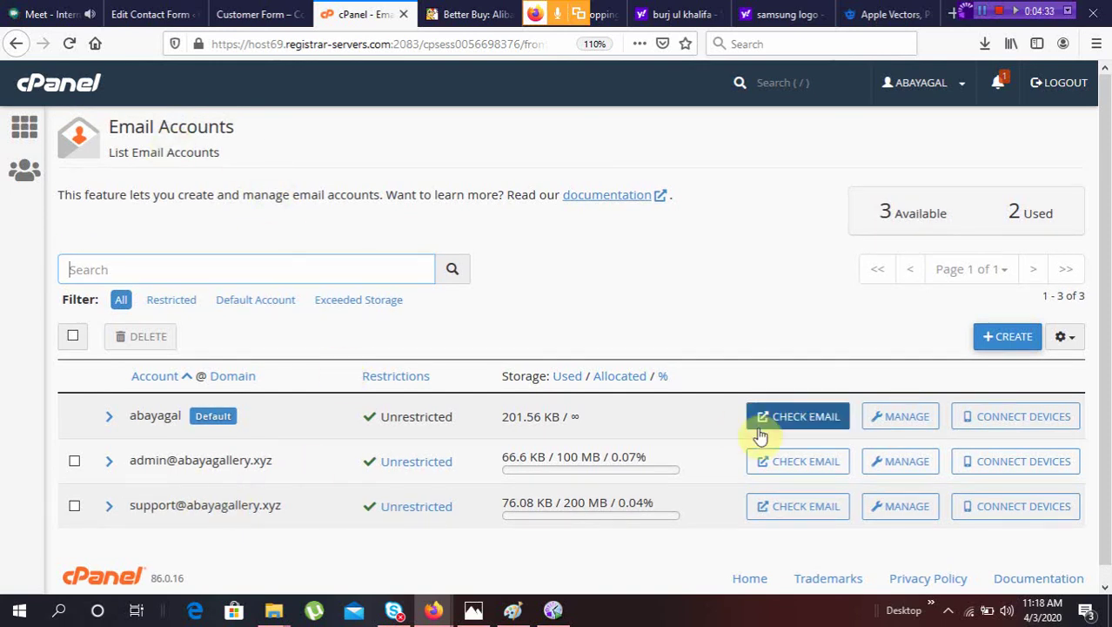
left_click(808, 512)
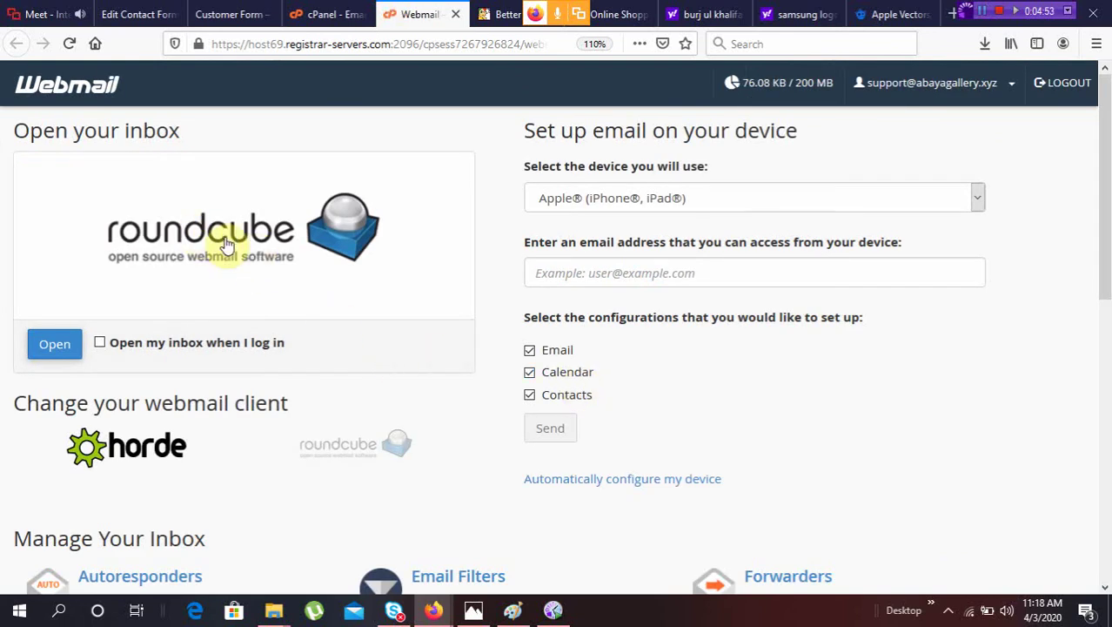
left_click(144, 441)
scroll(241, 326, "down", 5)
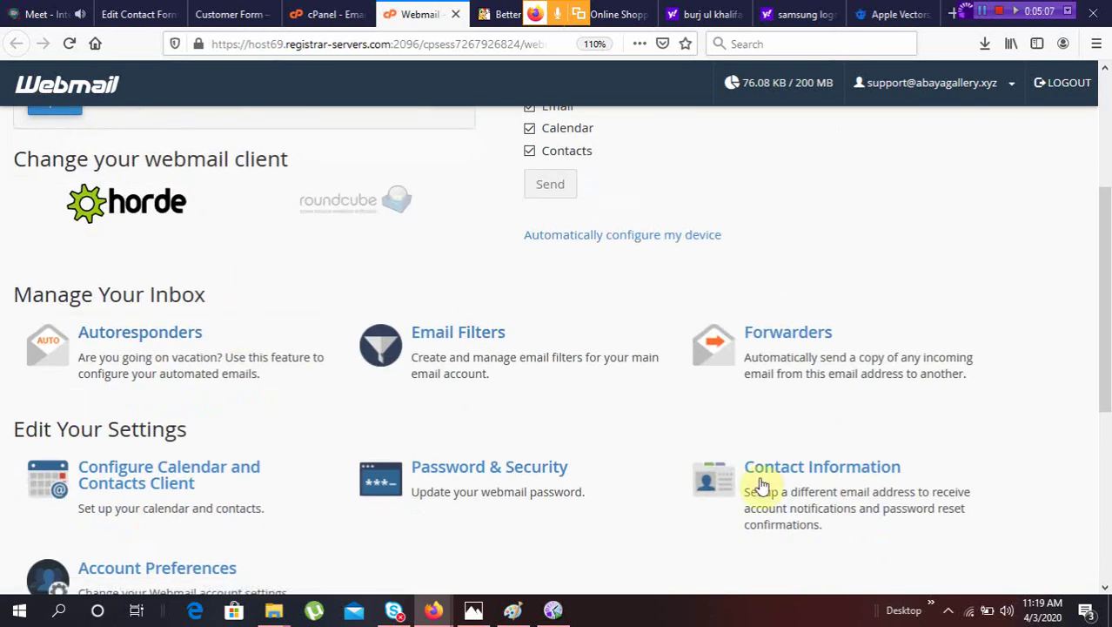
scroll(305, 331, "up", 5)
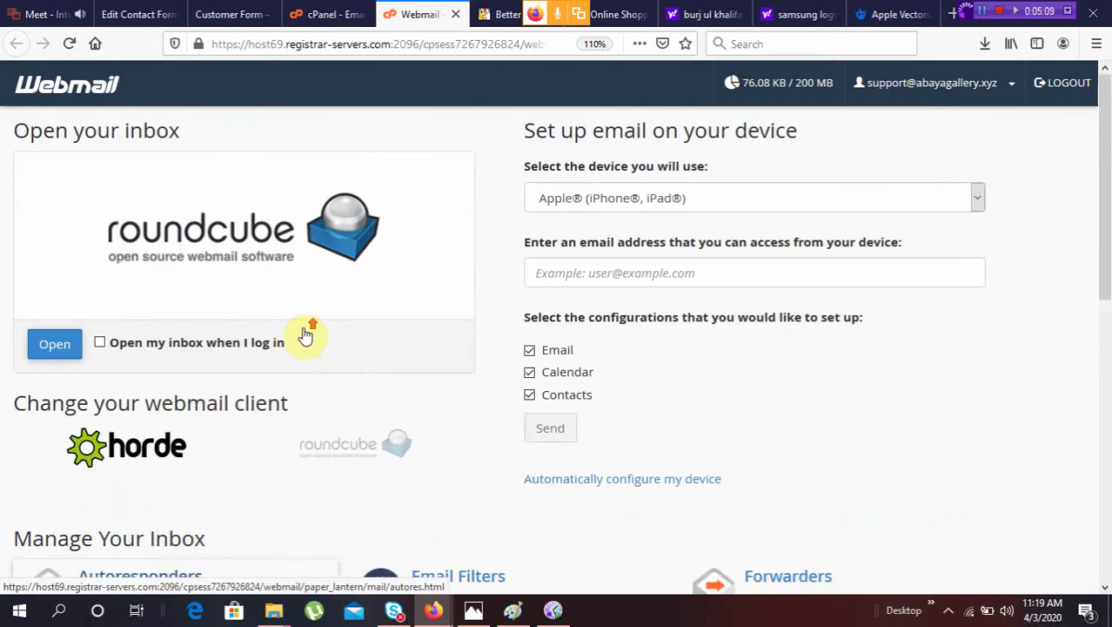
Launch the Roundcube inbox, which fails with a Secure Connection Failed error
left_click(216, 226)
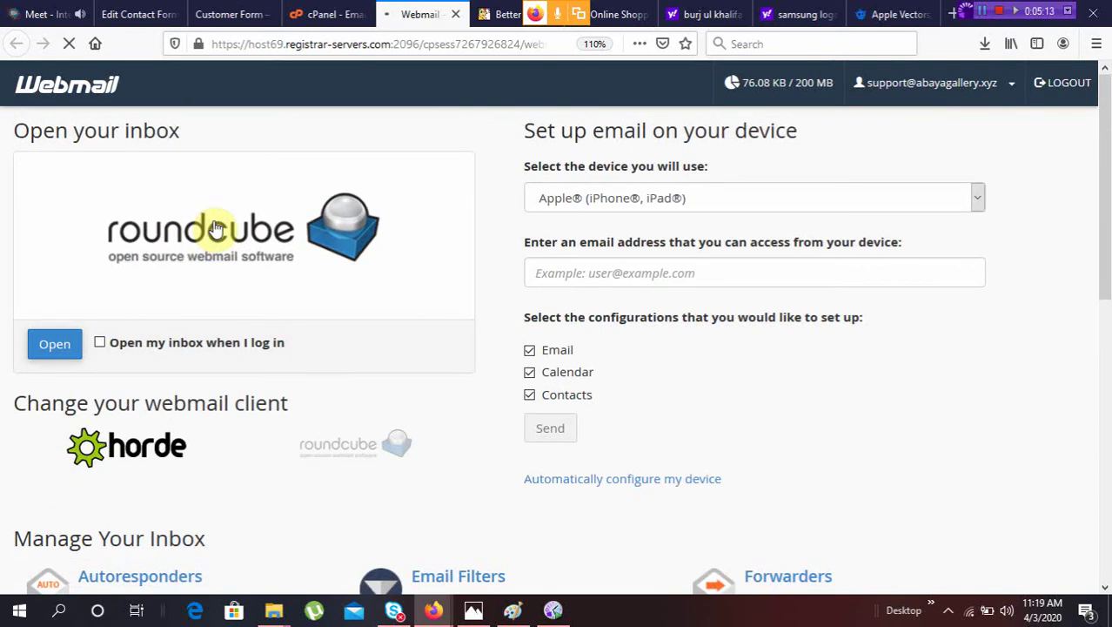
left_click(215, 226)
left_click(216, 226)
left_click(216, 227)
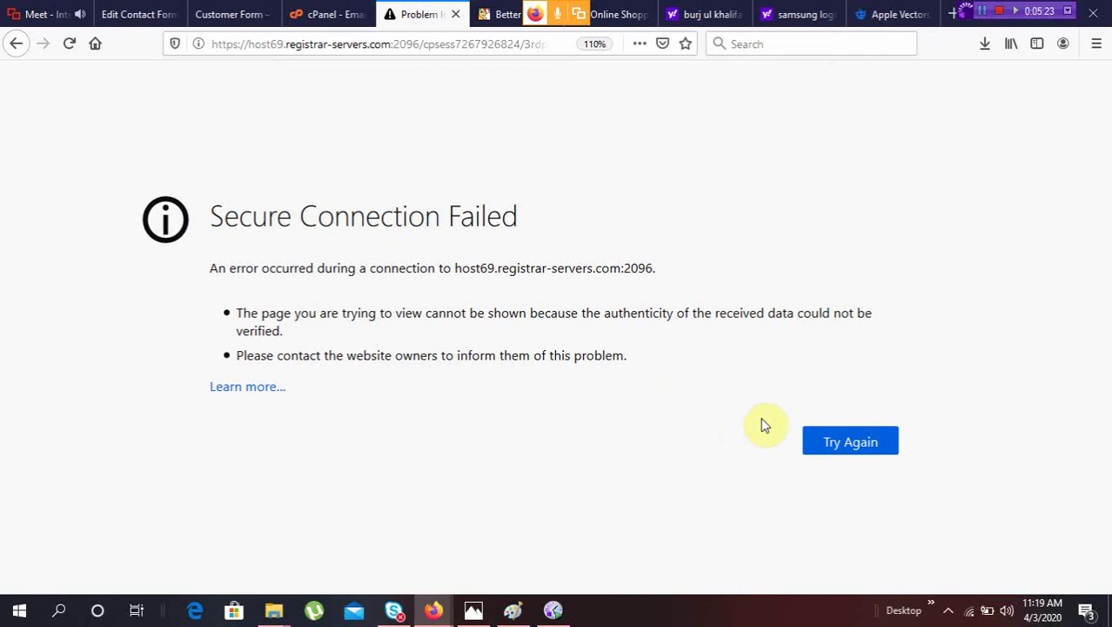
Retry the Secure Connection Failed page so Roundcube shows the support inbox with cPanel's configuration email
left_click(833, 453)
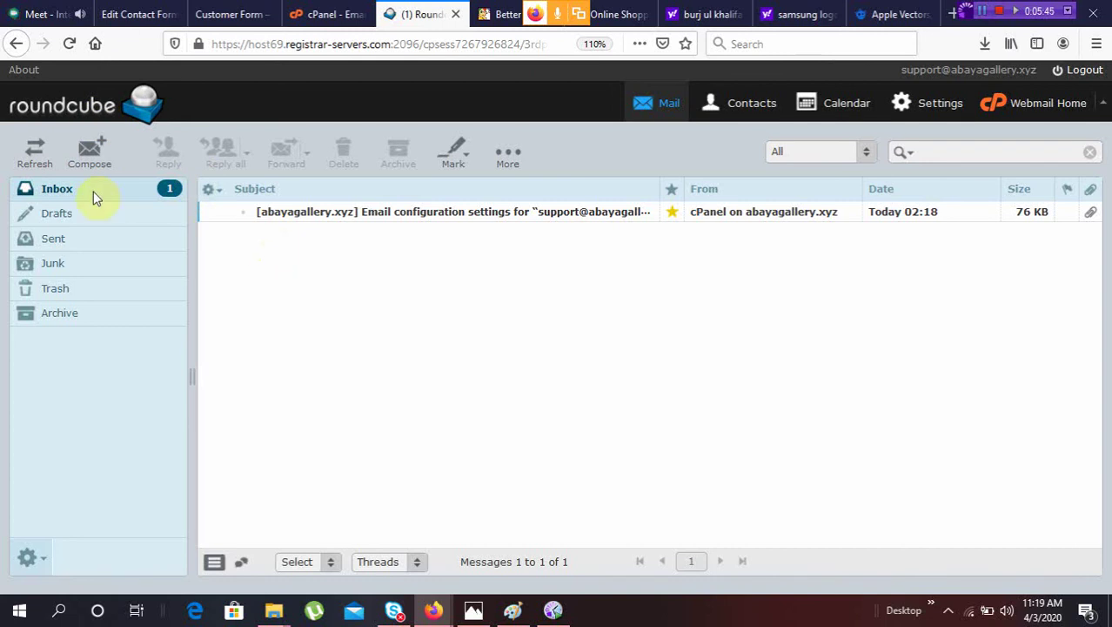
Select the cPanel configuration email, reload the Inbox, then switch to the Customer Form page
left_click(318, 220)
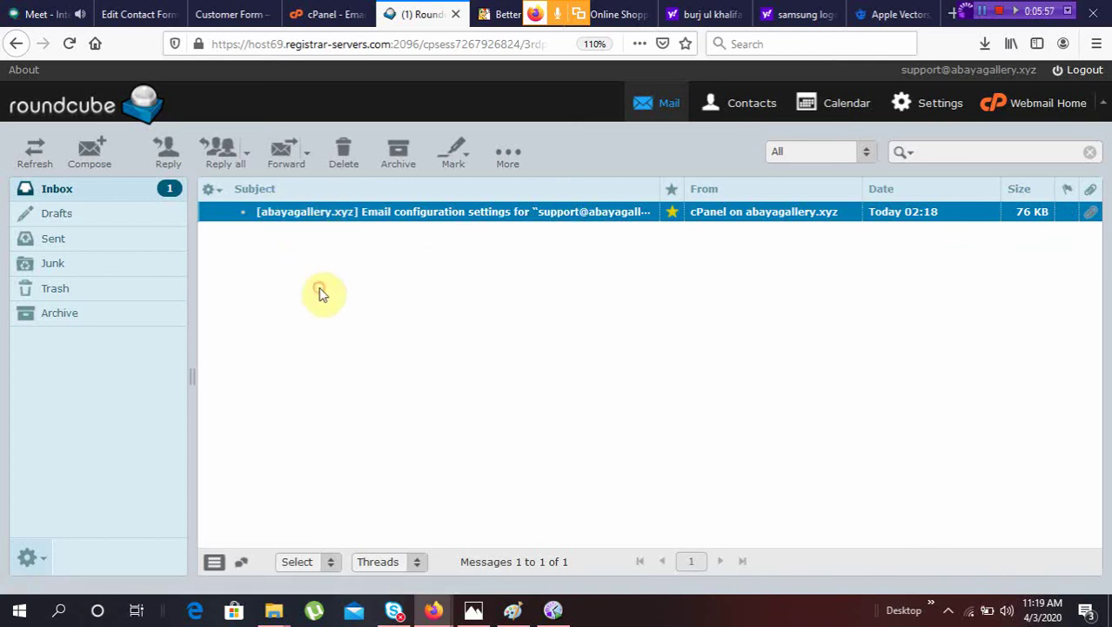
left_click(74, 193)
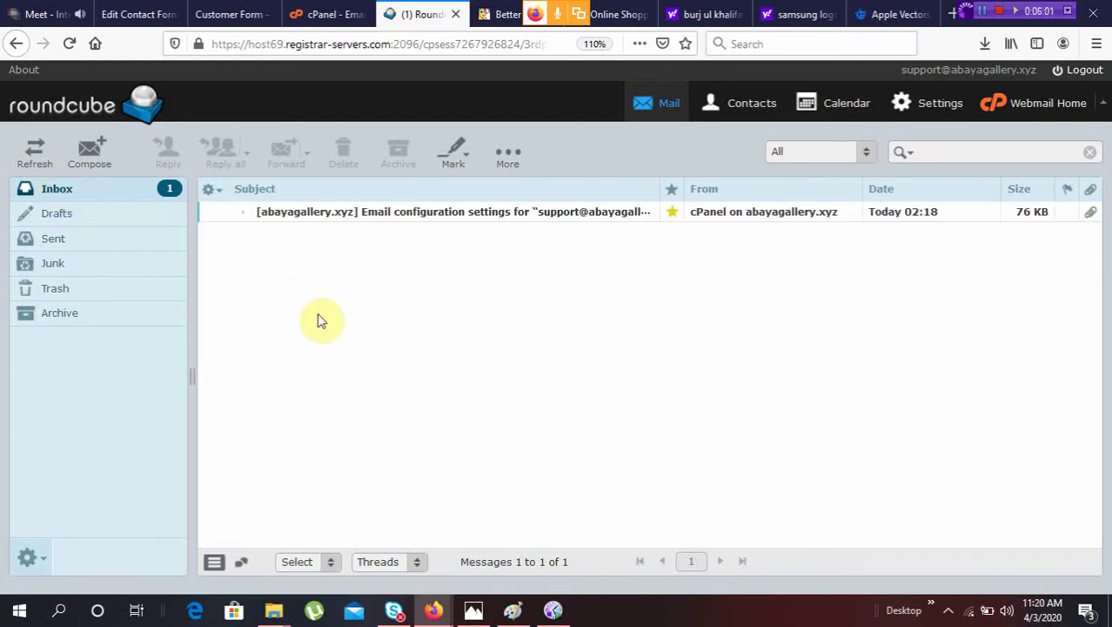
left_click(316, 211)
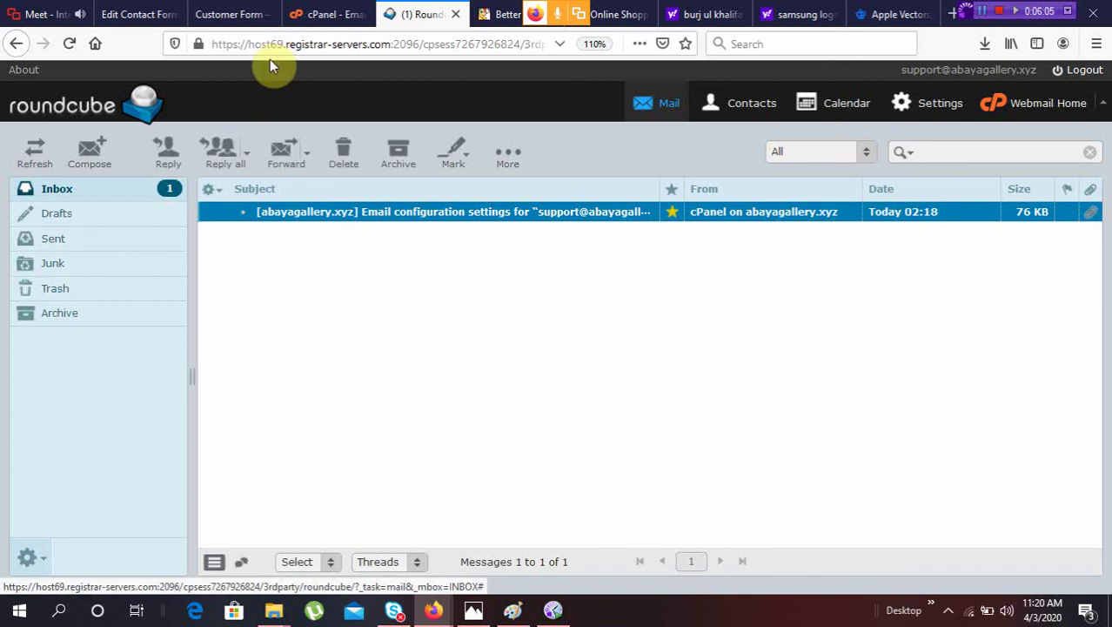
left_click(220, 14)
left_click(245, 259)
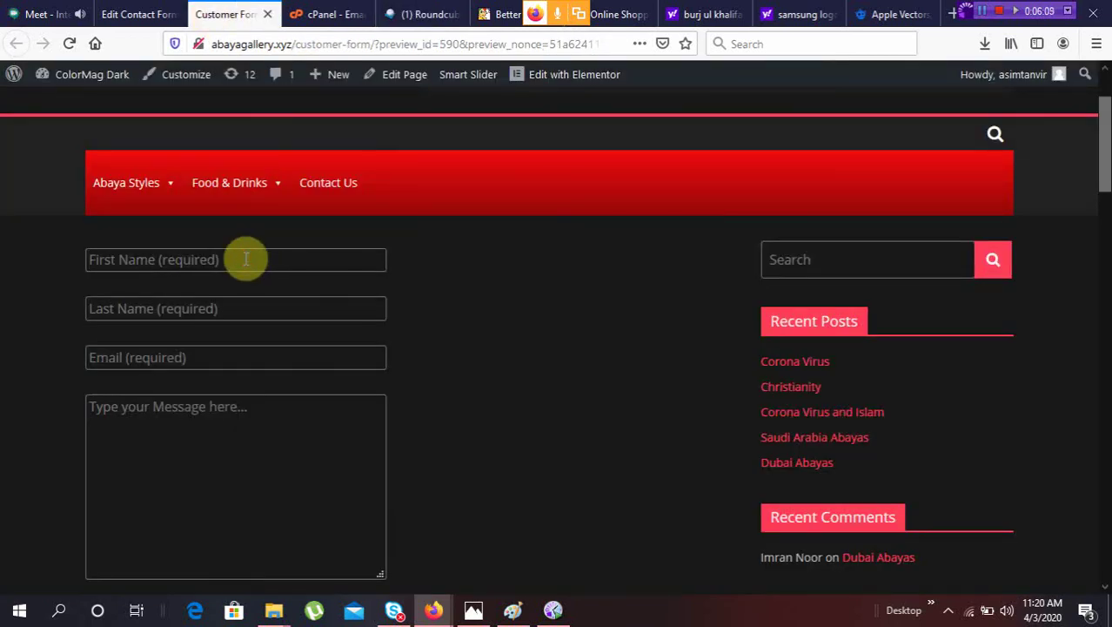
Enter the sender's first name, last name and e-mail address in the Customer Form
type("asim")
key("Tab")
type("ta")
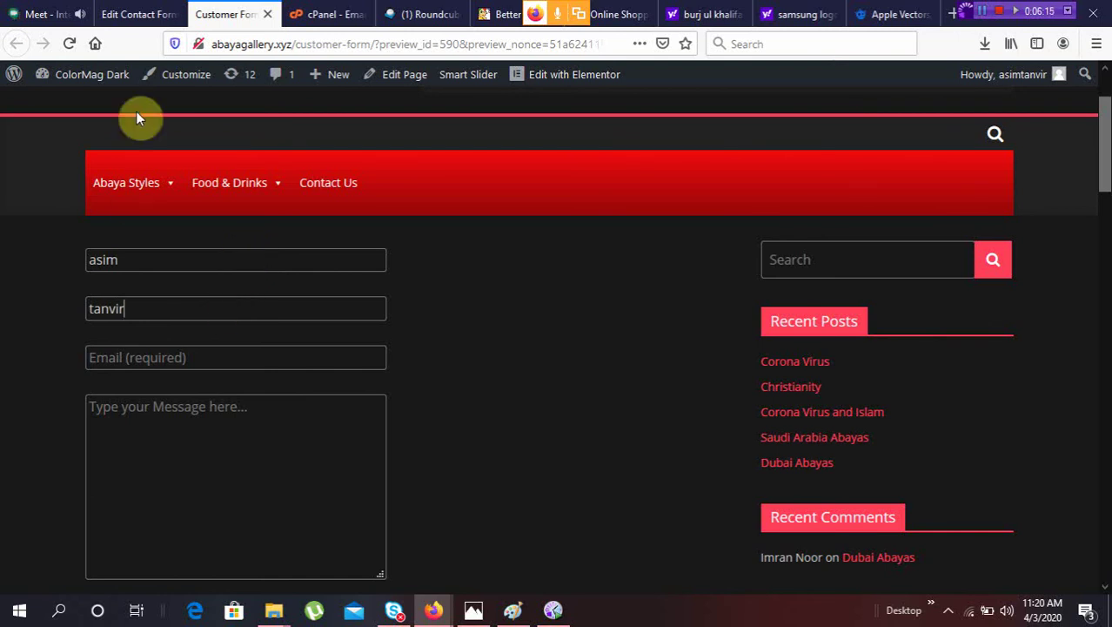
left_click(72, 53)
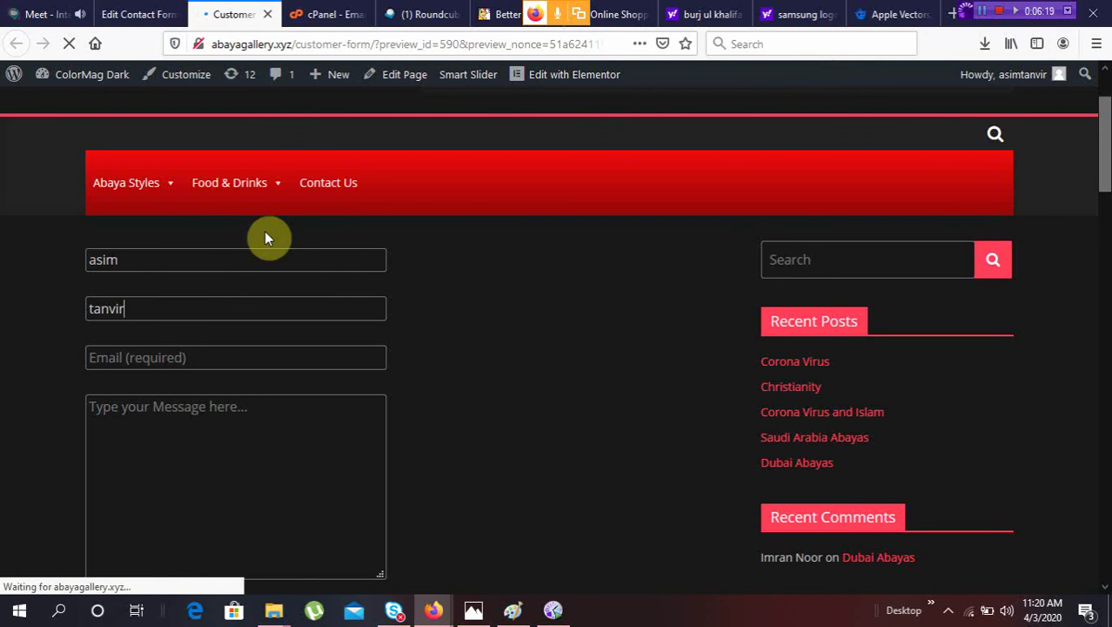
left_click(184, 358)
type("asim")
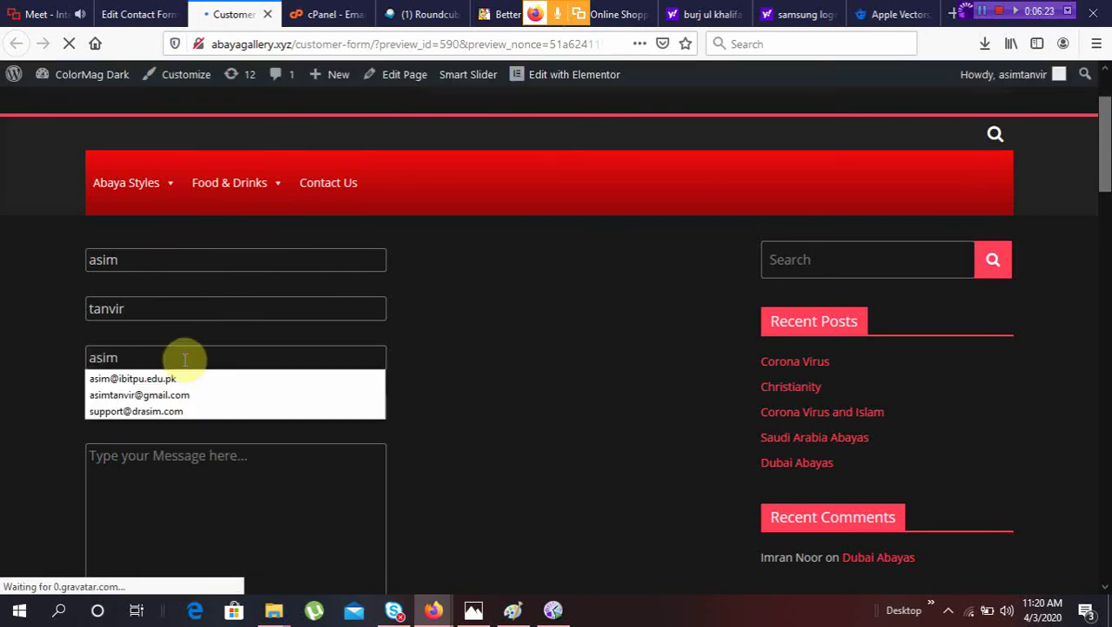
left_click(143, 379)
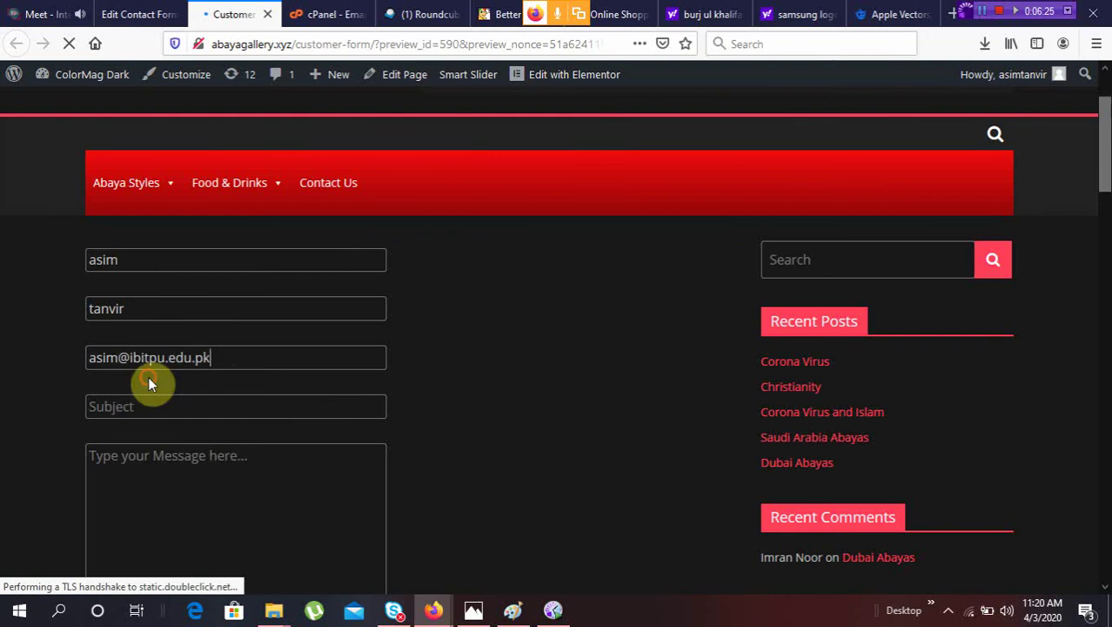
Add subject 'Test mail' and a test message, then submit the form
left_click(163, 411)
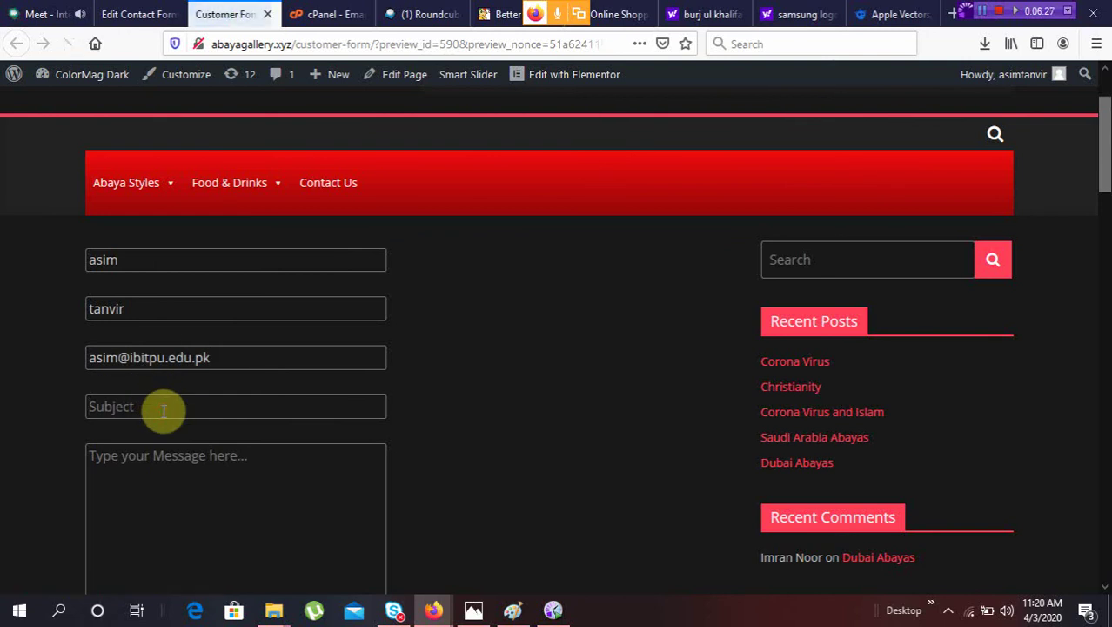
type("Test mail")
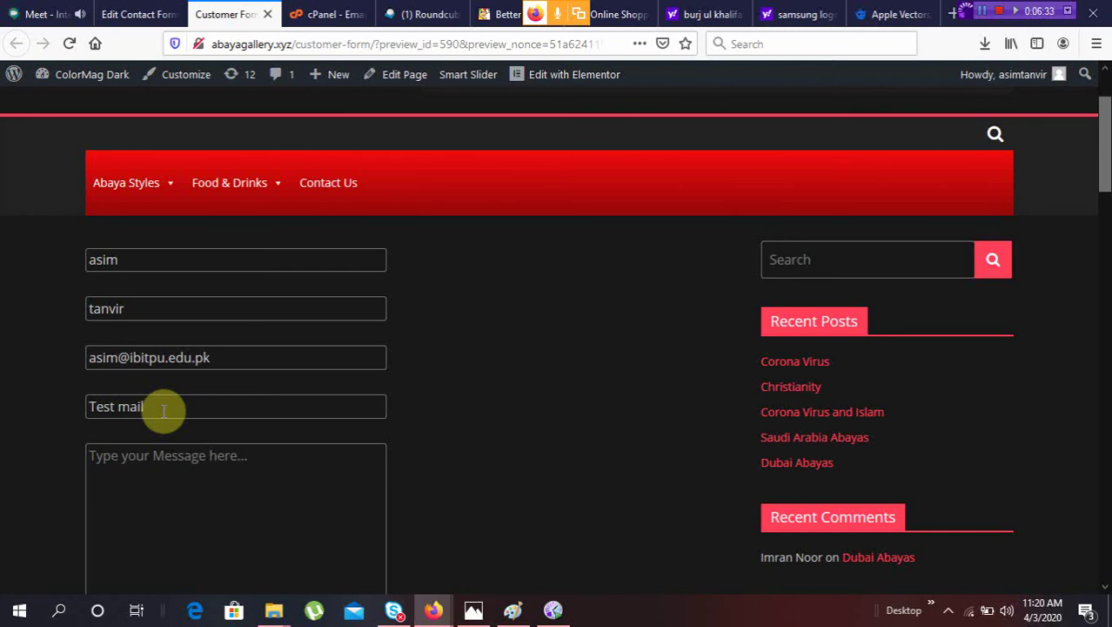
type("Test Messa")
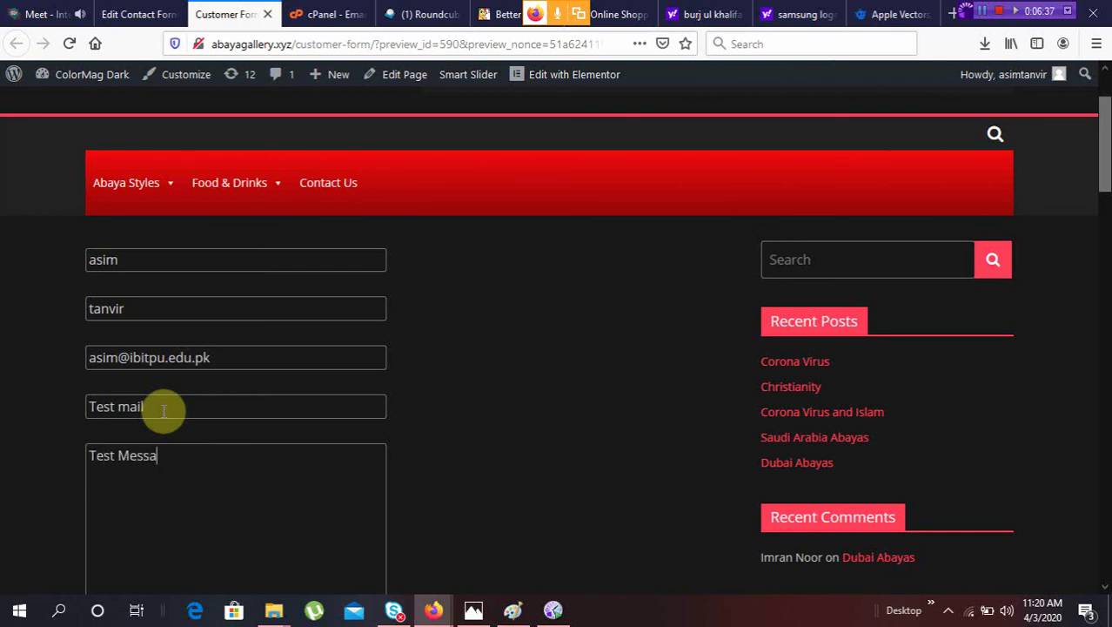
type("ge from Dr. Asim")
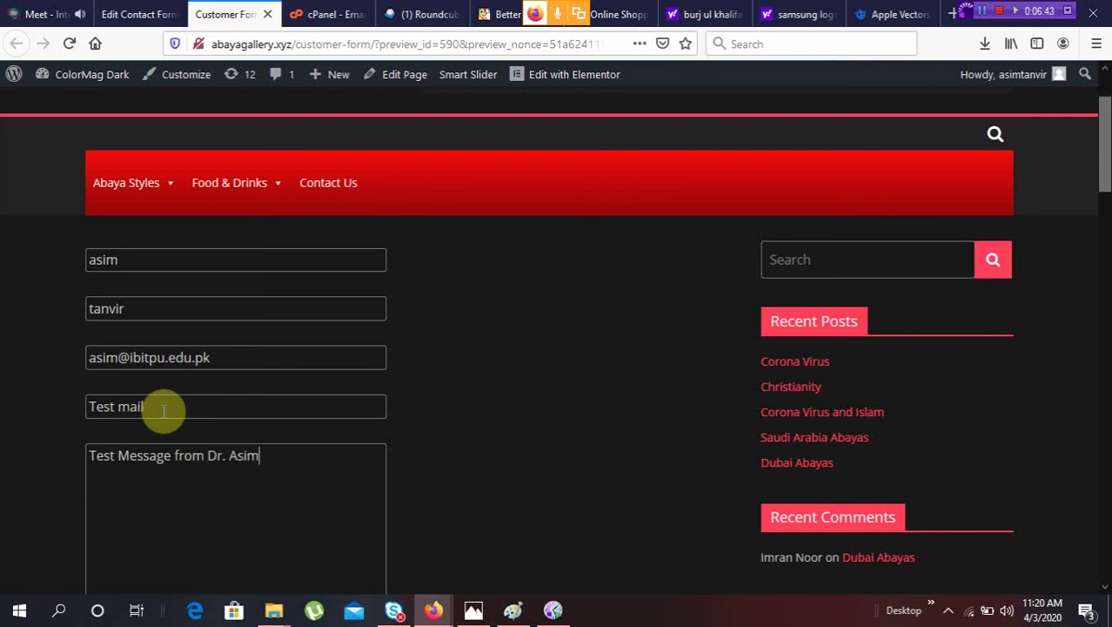
scroll(163, 411, "down", 3)
left_click(128, 470)
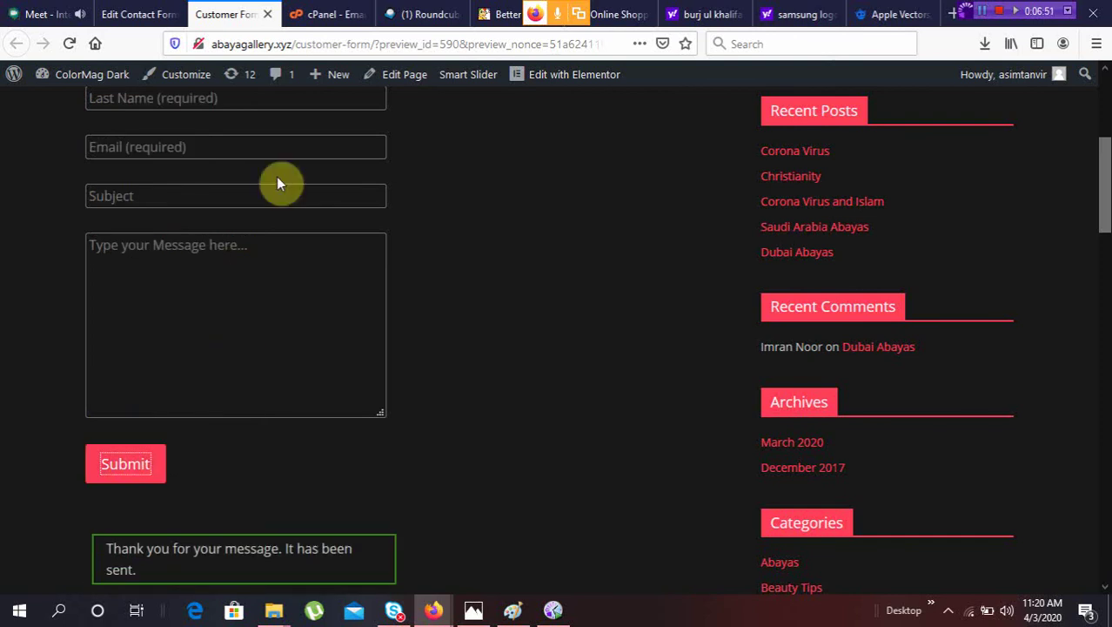
Open the 'Test mail' message in the support inbox and select its 'This e-mail was sent from a contact form' footer line
left_click(411, 15)
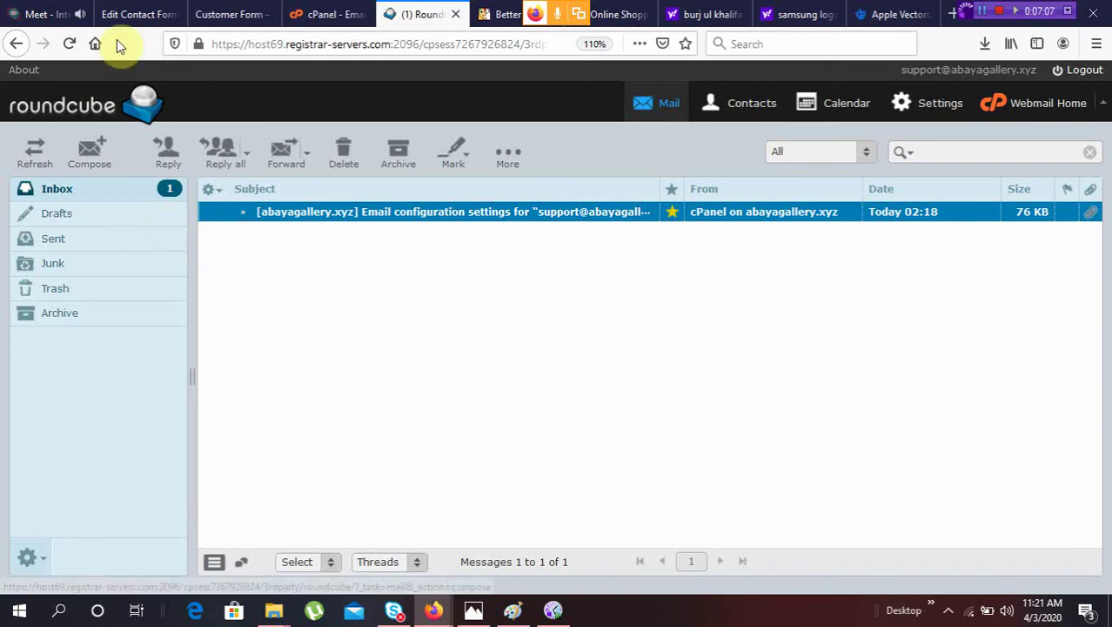
left_click(39, 148)
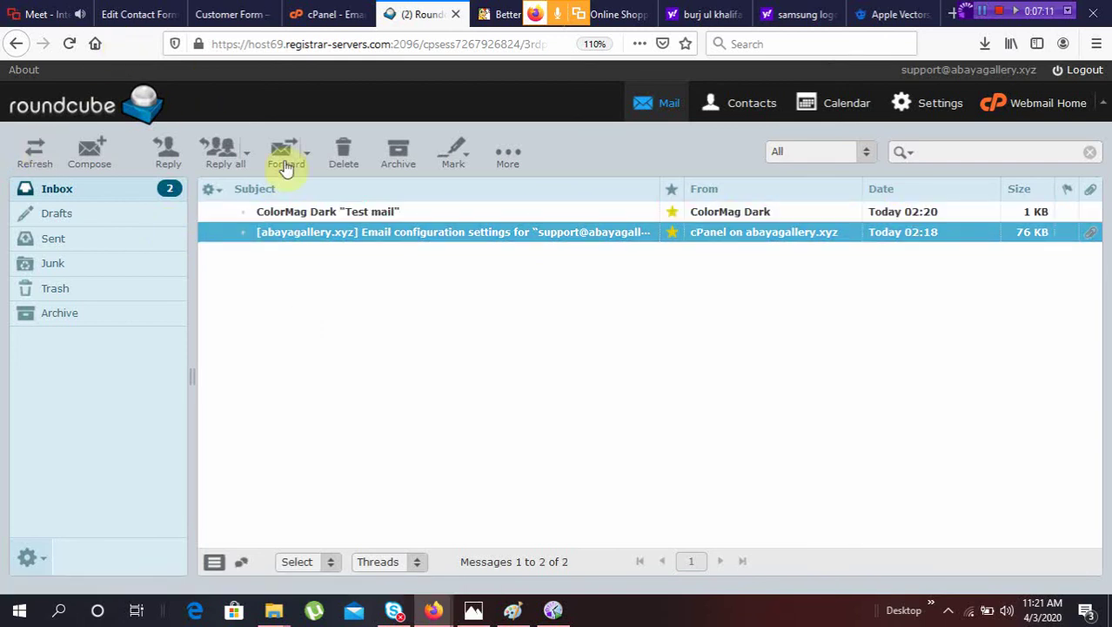
double_click(325, 214)
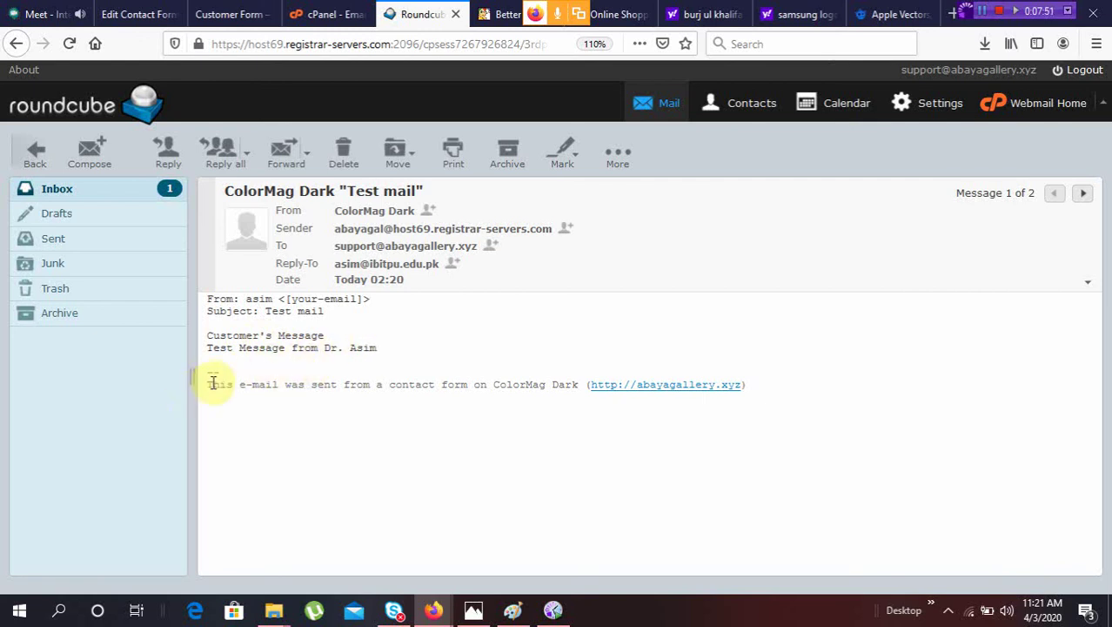
left_click_drag(212, 384, 577, 386)
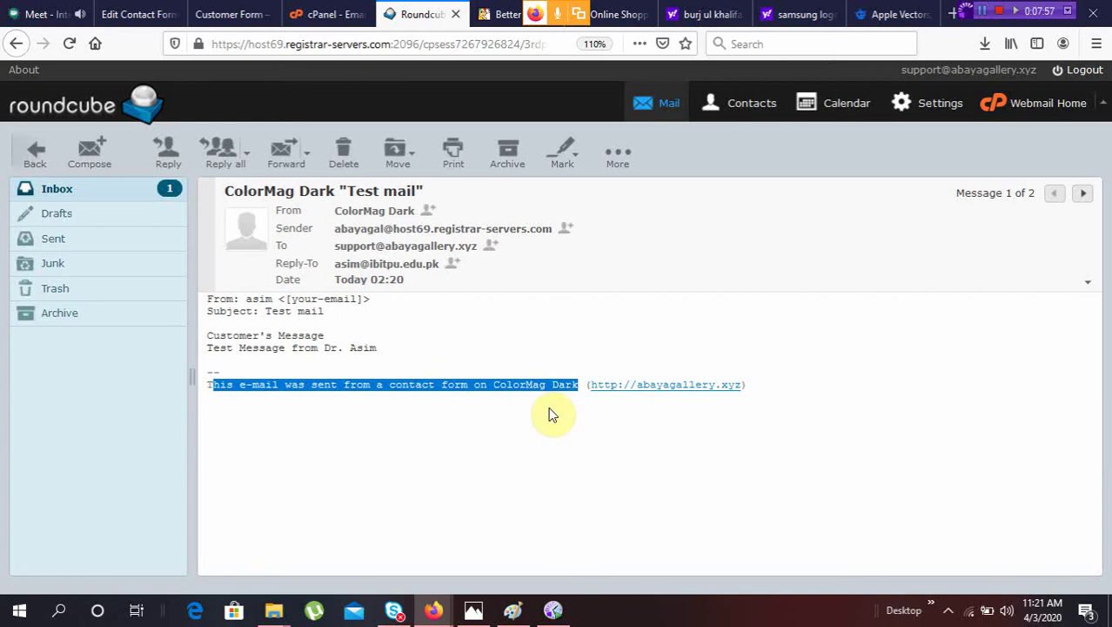
In the Customer Complaint Form's mail Message body, change the From line's <[your-email]> to <[email]>
left_click(211, 16)
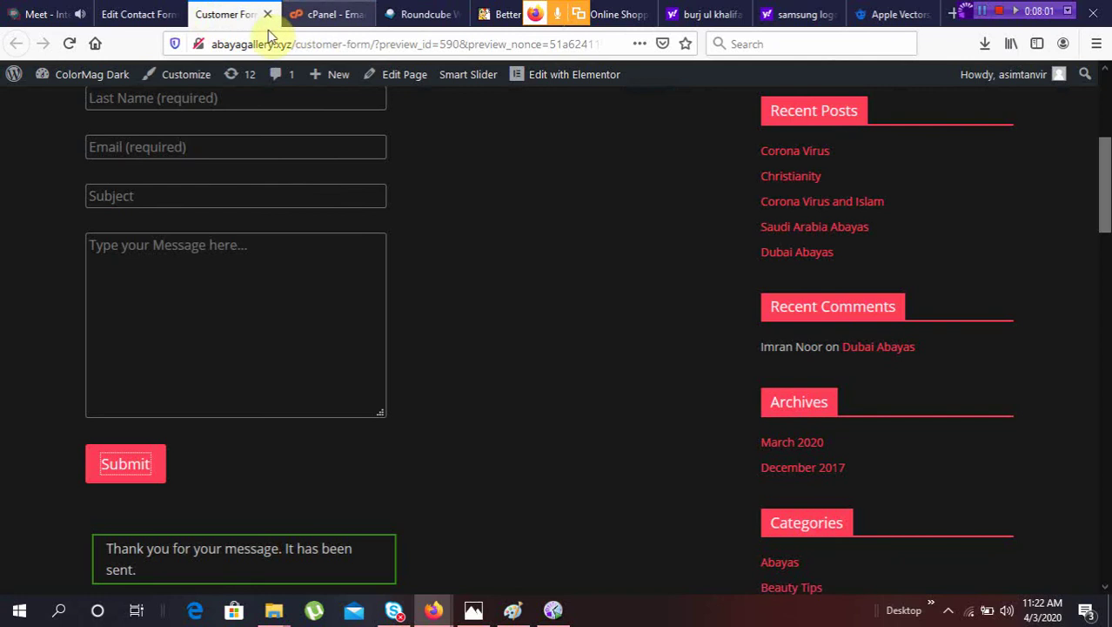
left_click(117, 14)
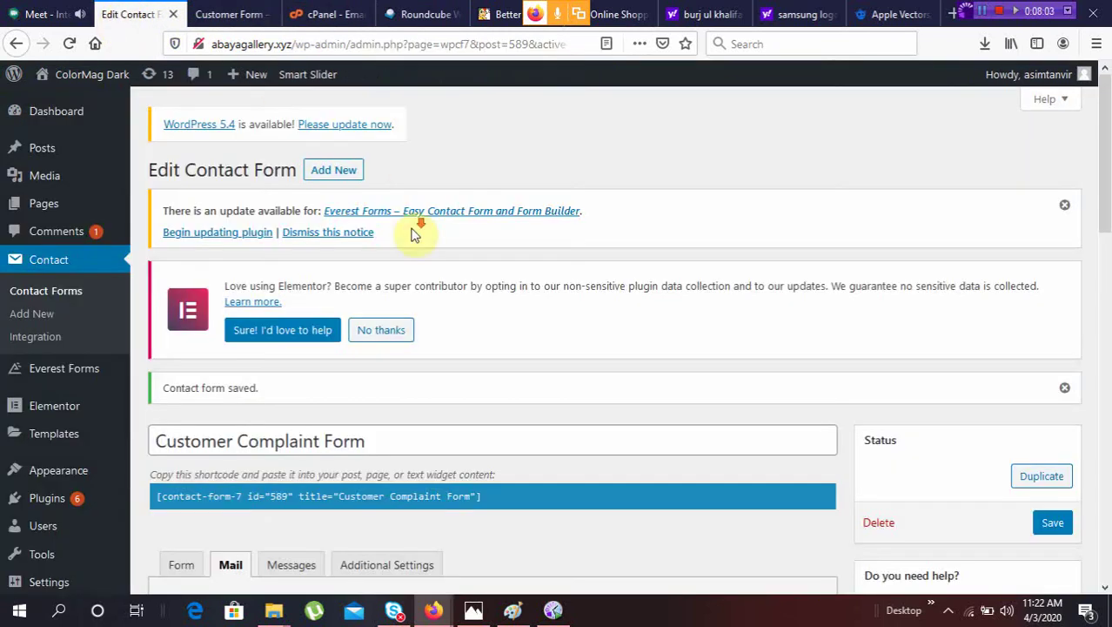
scroll(416, 228, "down", 4)
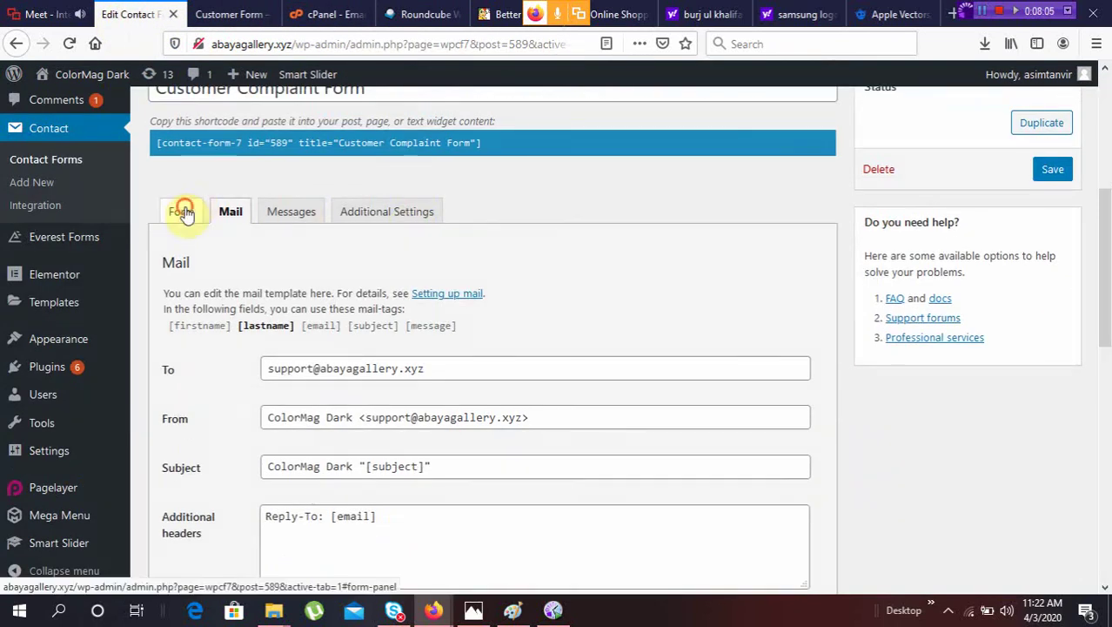
left_click(181, 210)
left_click(230, 211)
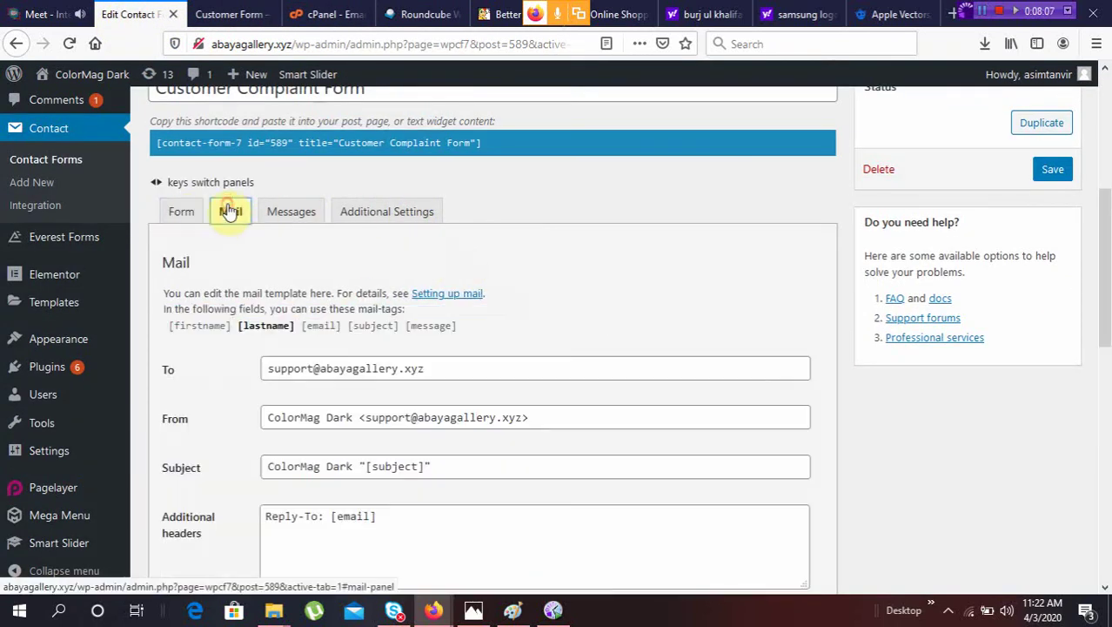
scroll(413, 241, "down", 3)
scroll(414, 242, "down", 2)
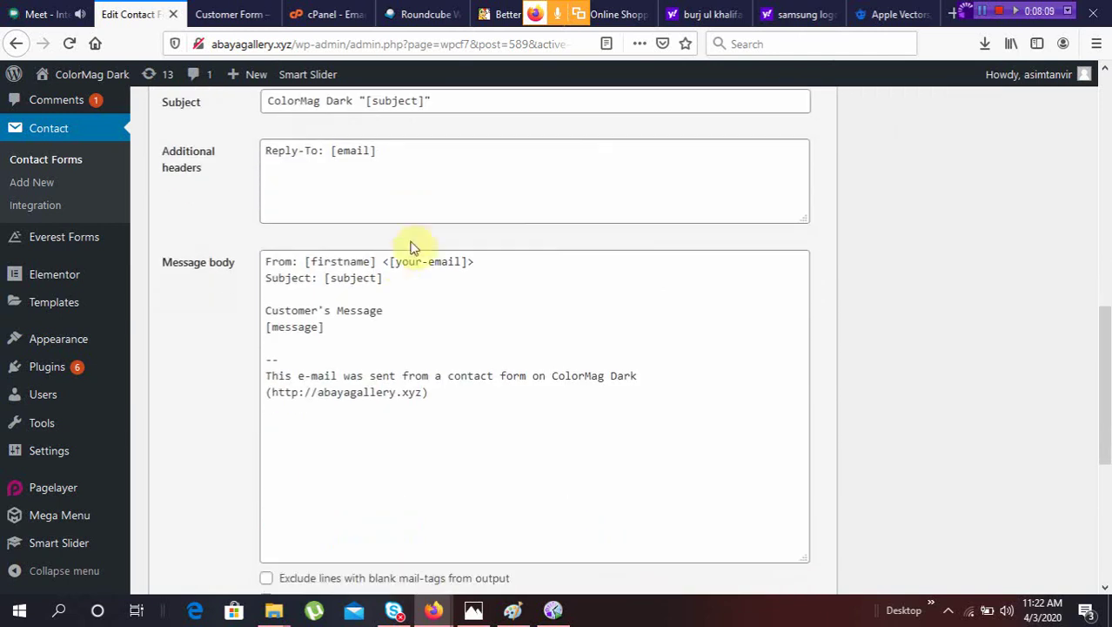
left_click(394, 258)
key("Delete")
key("Delete")
key("Delete")
key("Delete")
key("Delete")
type("e")
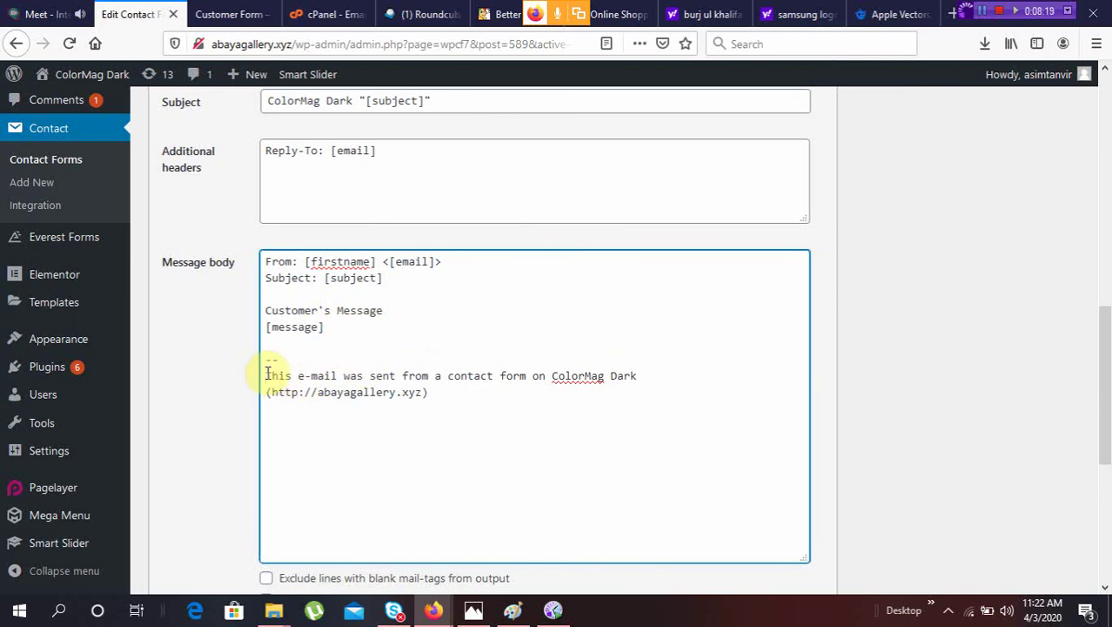
Replace the mail body's footer sentence with 'Welcome to the abayagallery and we will try our level bes…'
key("Delete")
key("Delete")
key("Delete")
key("Delete")
key("Delete")
key("Delete")
key("Delete")
key("Delete")
key("Delete")
key("Delete")
key("Delete")
key("Delete")
key("Delete")
key("Delete")
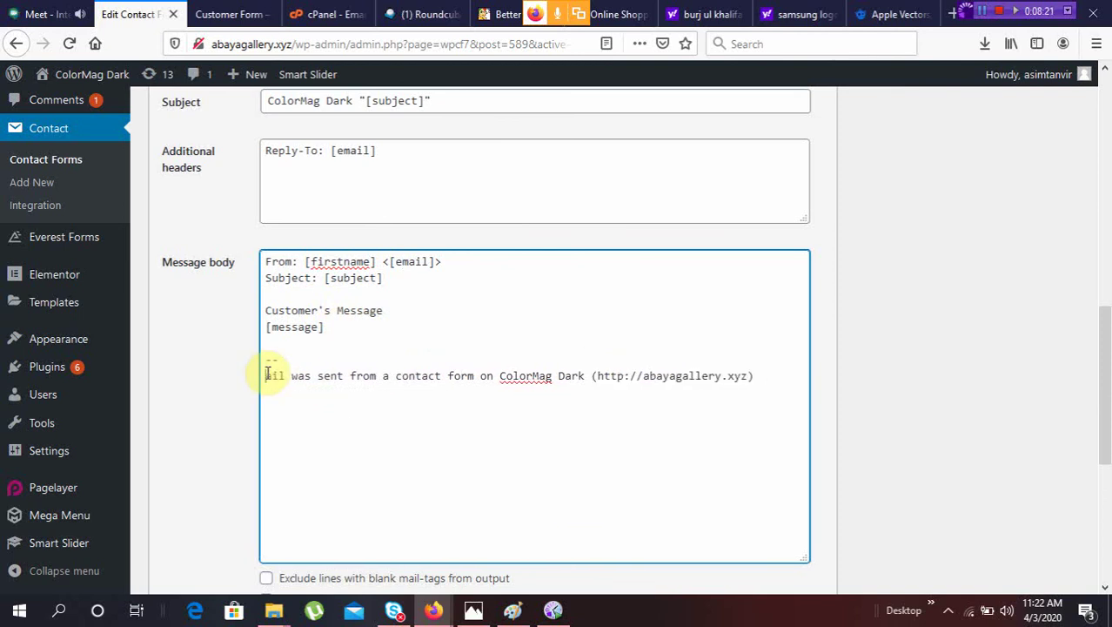
key("Delete")
key("Delete")
key("Delete")
key("Delete")
key("Delete")
key("Delete")
key("Delete")
key("Delete")
key("Delete")
key("Delete")
key("Delete")
key("Delete")
key("Delete")
key("Delete")
key("Delete")
key("Delete")
key("Delete")
key("Delete")
key("Delete")
key("Delete")
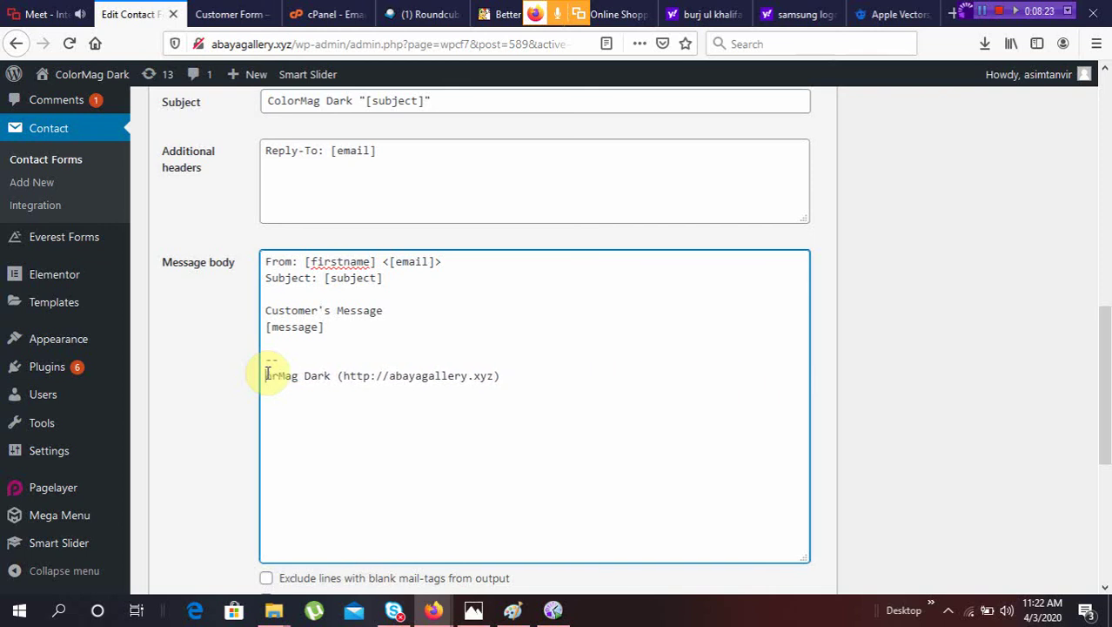
key("Delete")
key("Delete")
key("Delete")
key("Delete")
key("Delete")
key("Delete")
key("Delete")
key("Delete")
key("Delete")
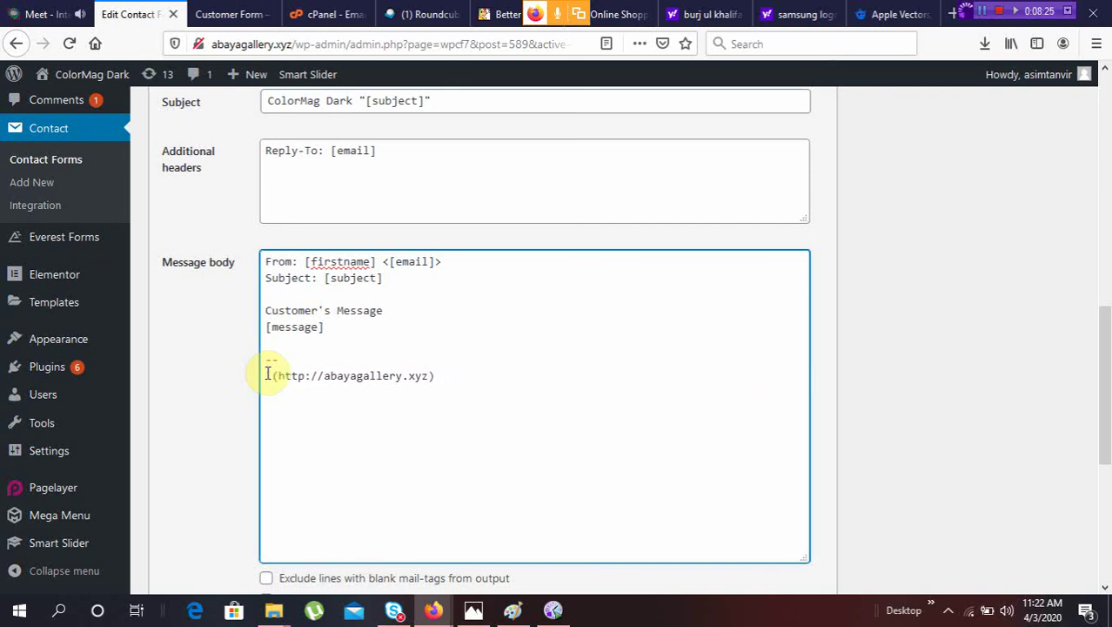
type("We ")
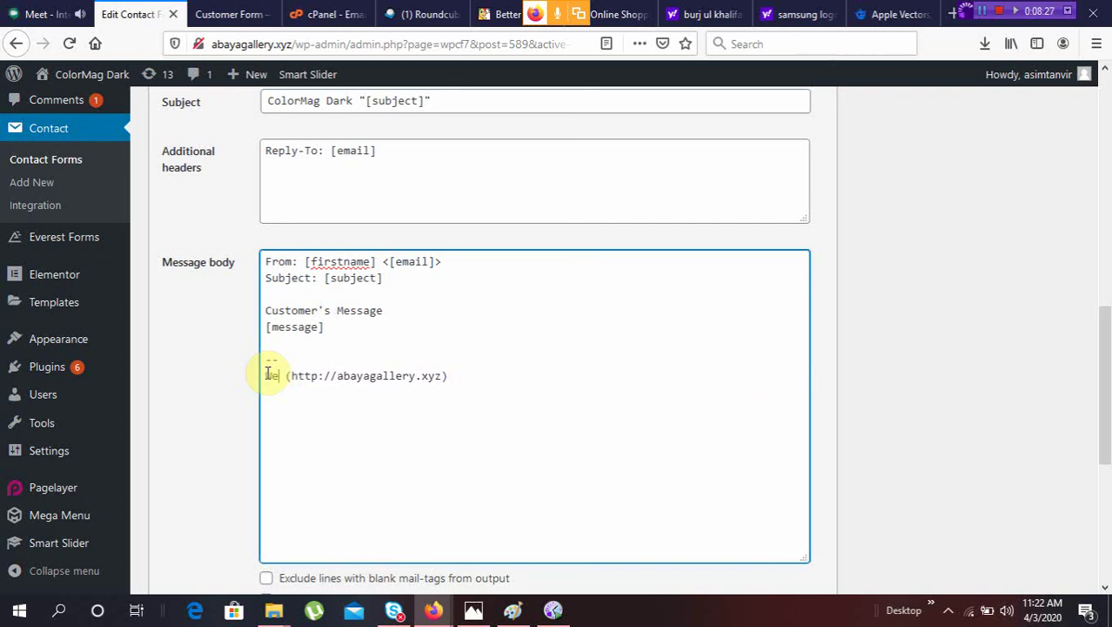
type("lcome ")
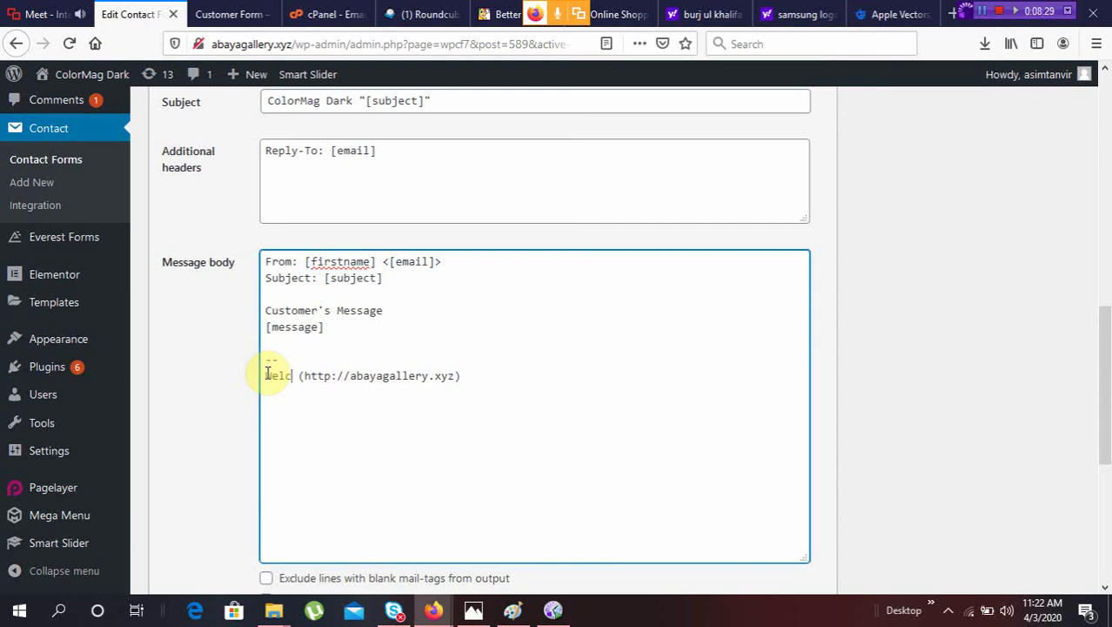
type("to the ")
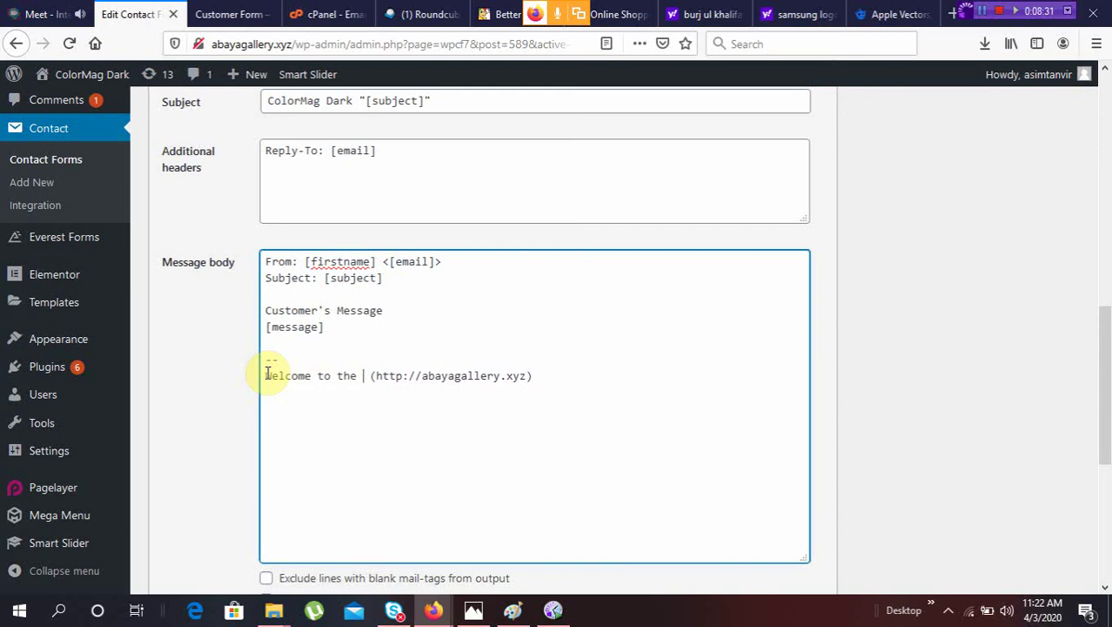
type("aba")
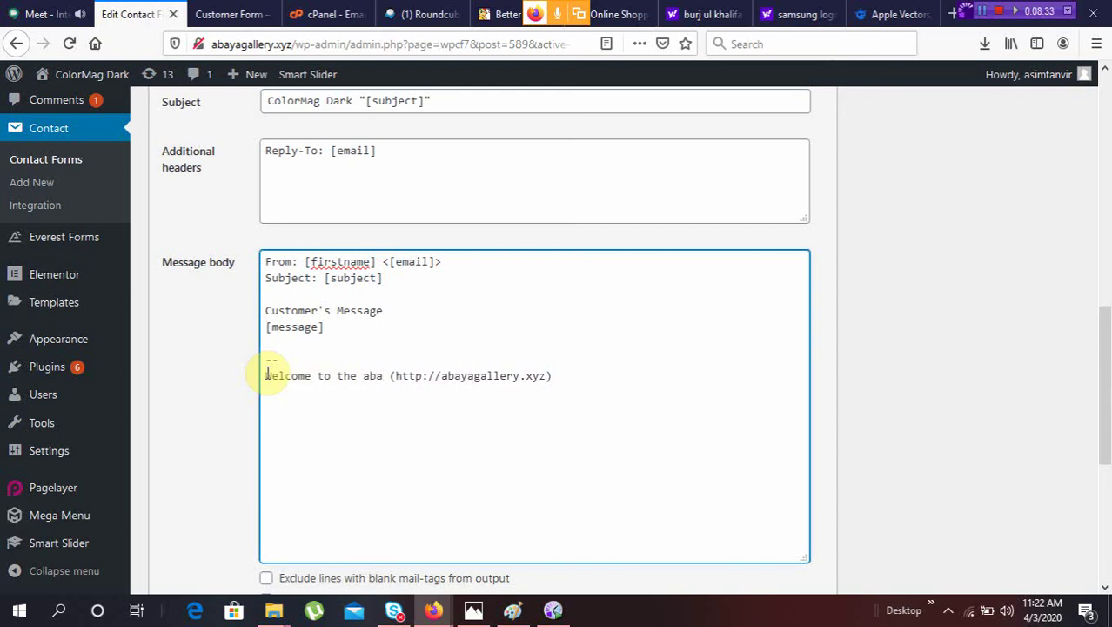
type("yagall")
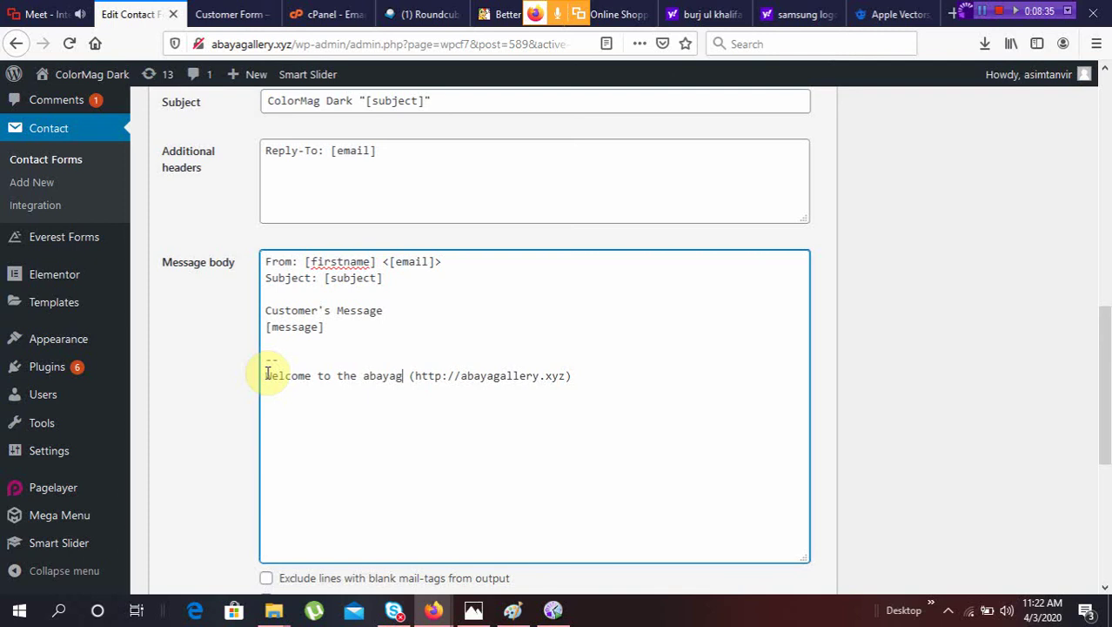
type("ery ")
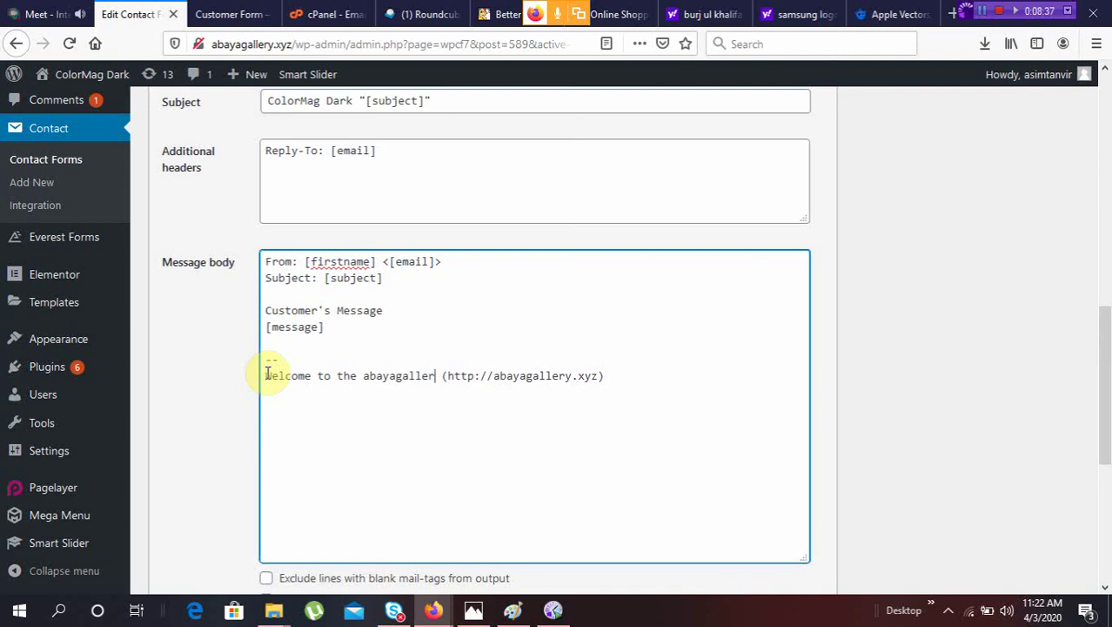
type("and ")
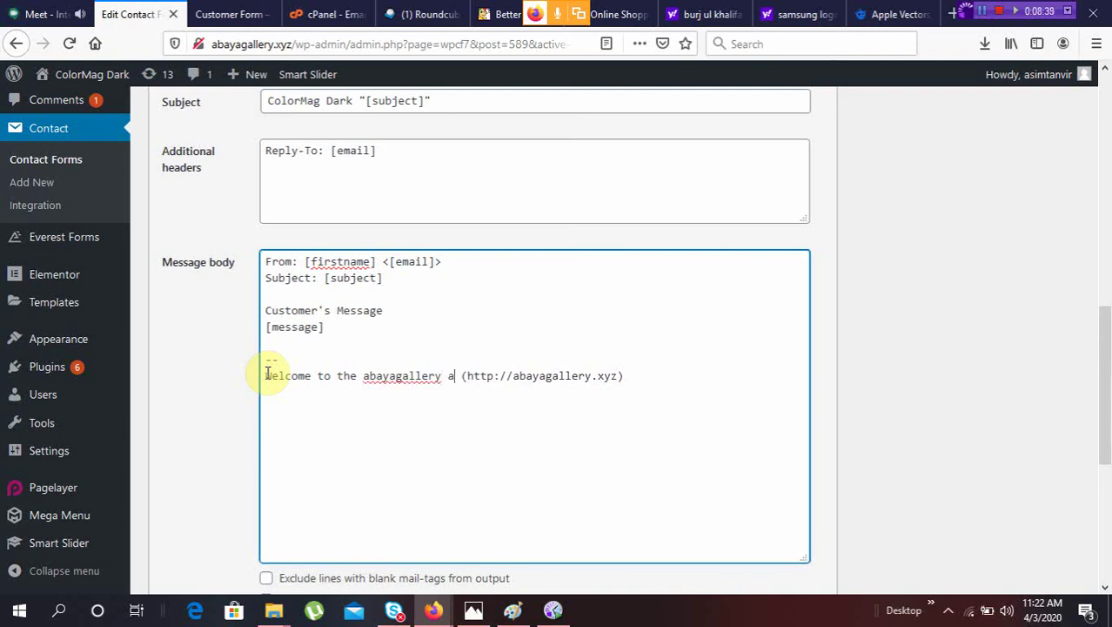
type("we ")
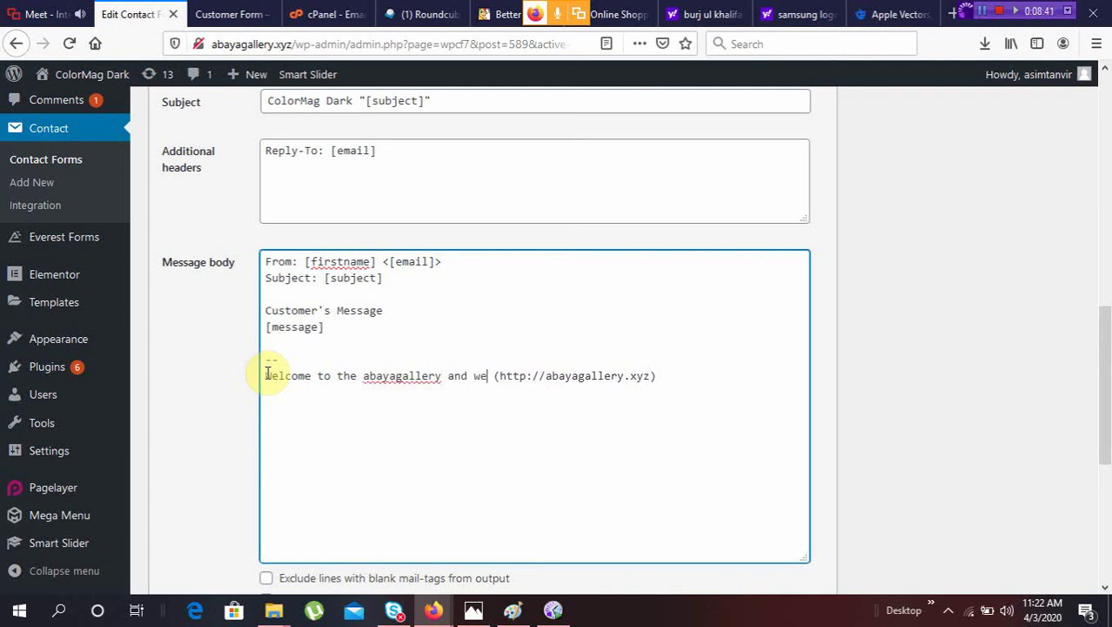
type("will ")
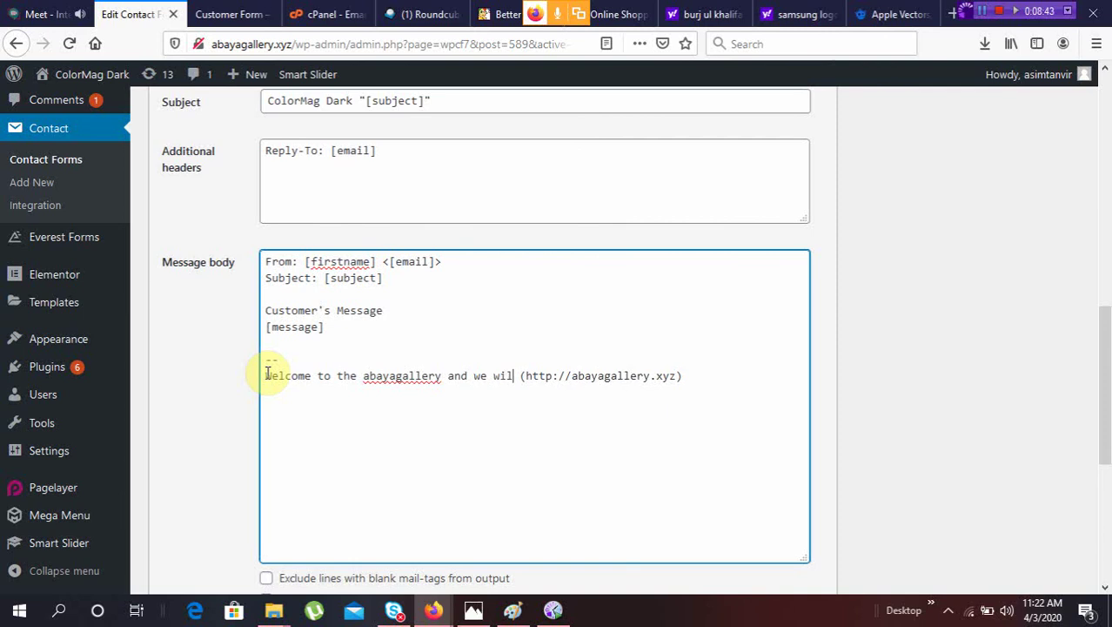
type("try our")
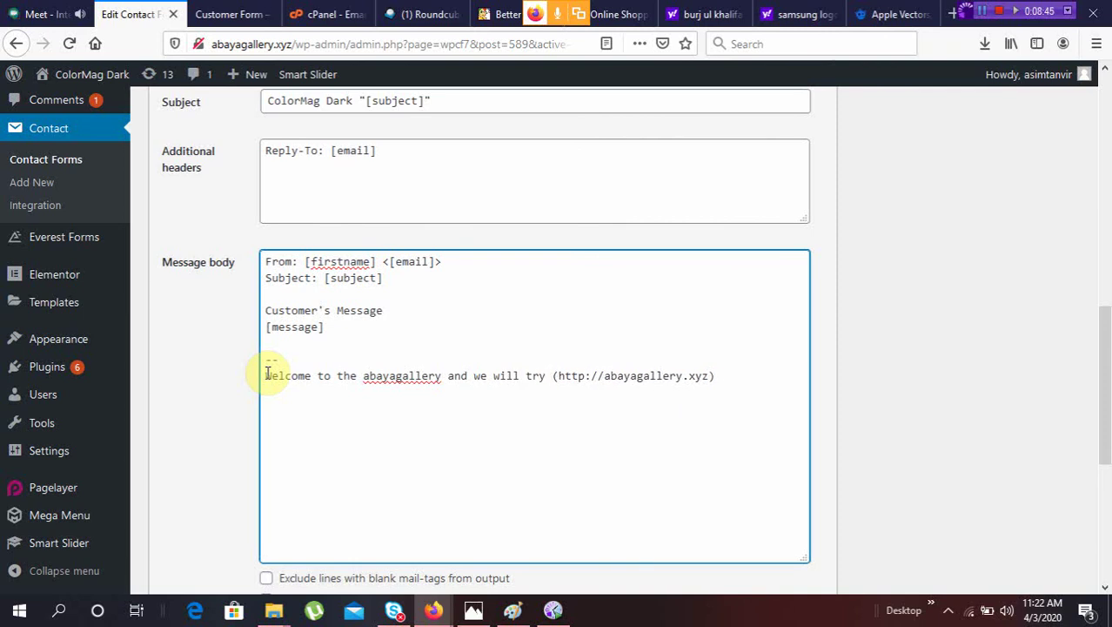
type(" lec")
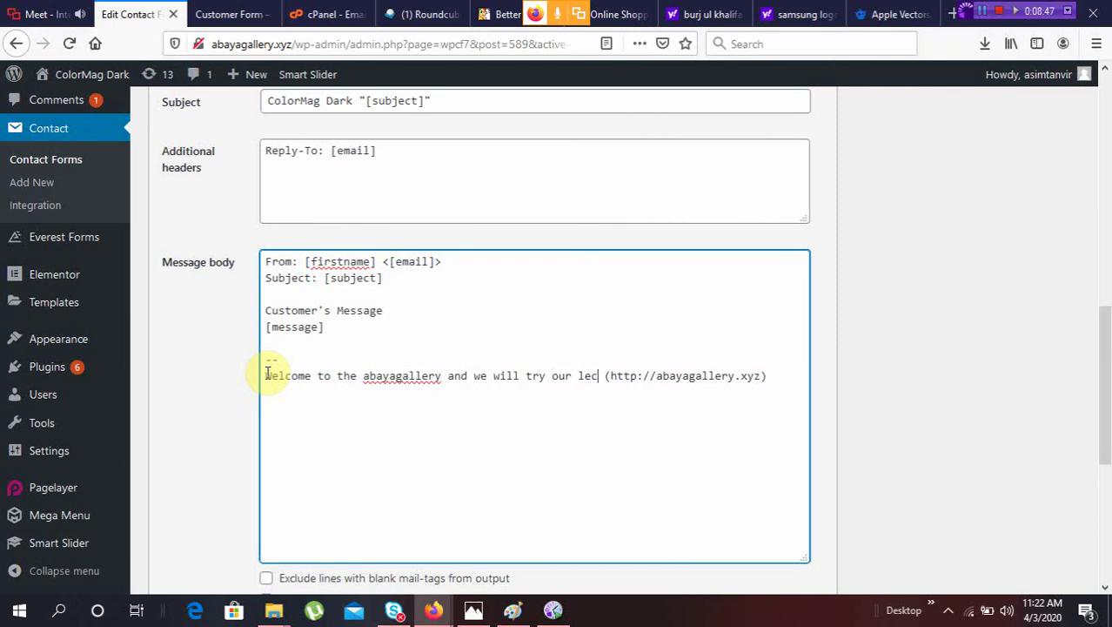
key("BackSpace")
type("vel ")
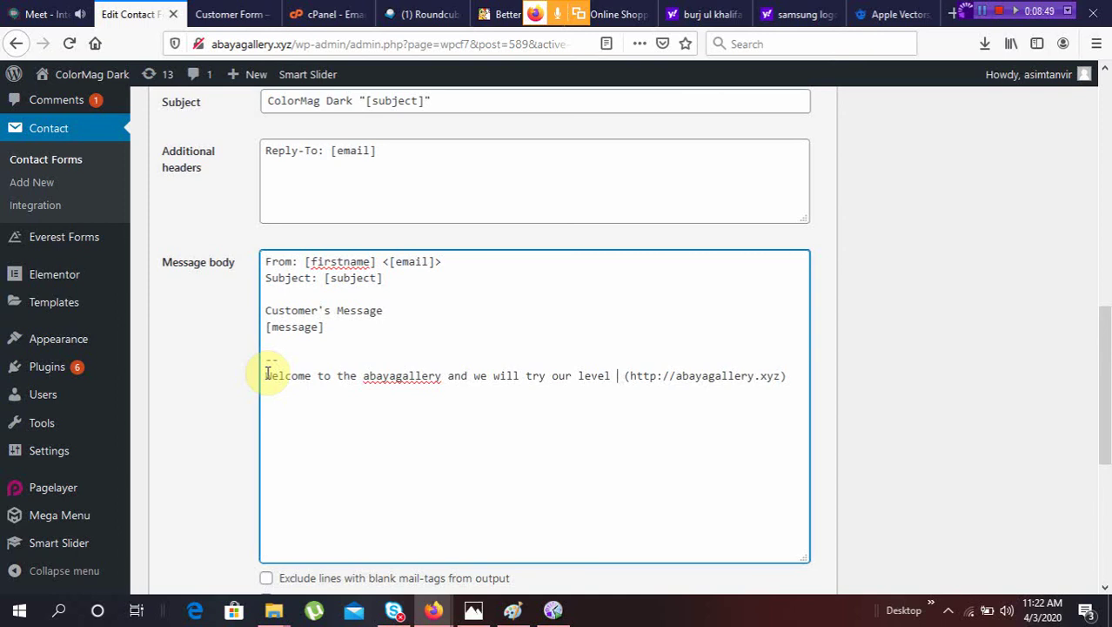
type("best")
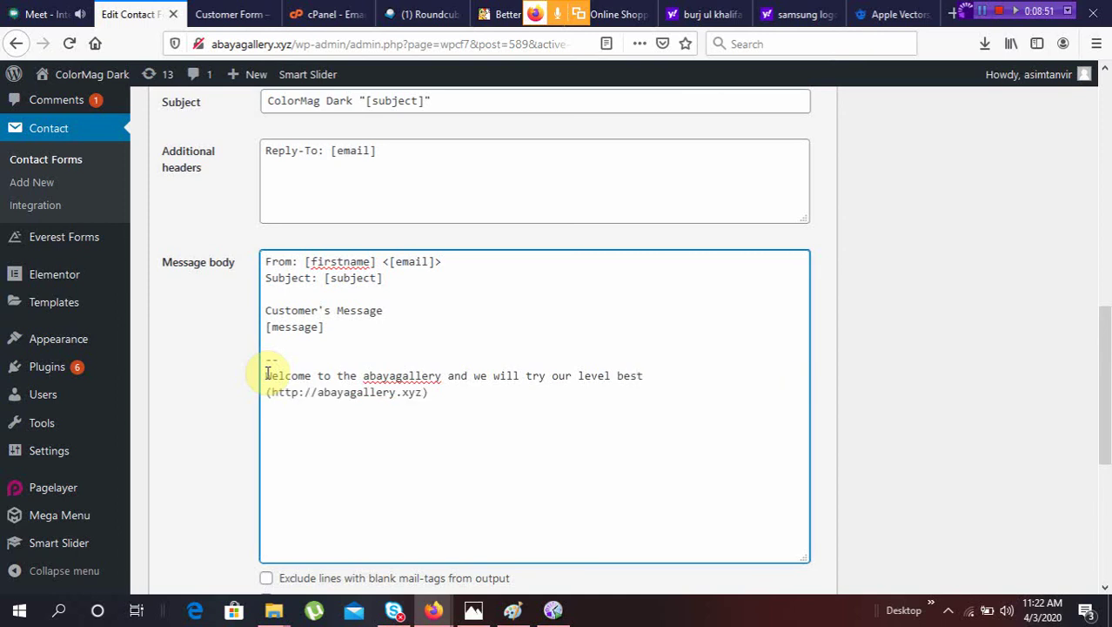